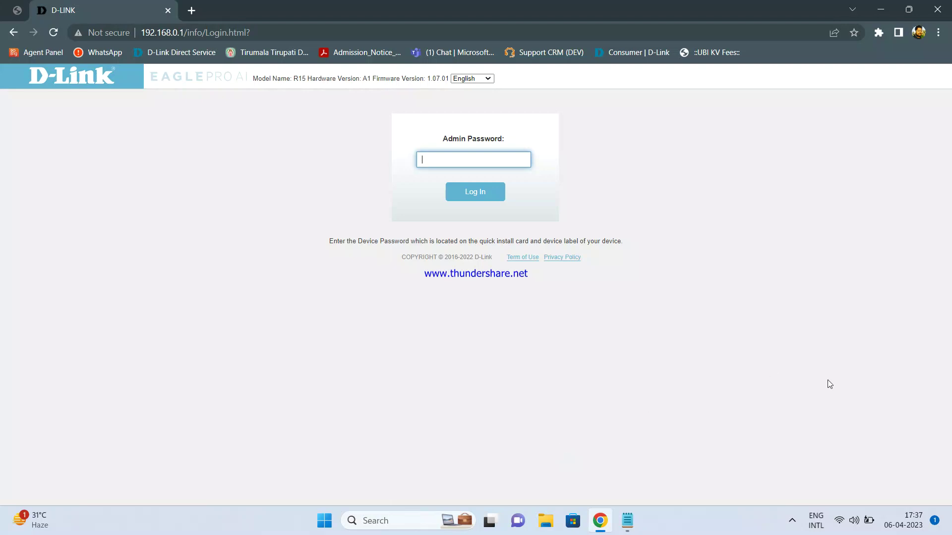
# Step: Check the available Wi-Fi networks in Windows quick settings, then return to the browser
pyautogui.click(839, 523)
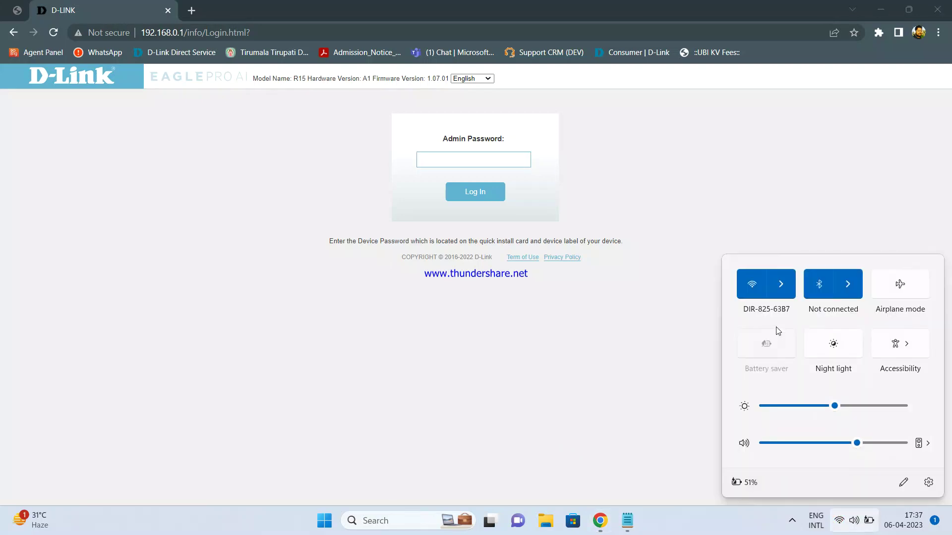
pyautogui.click(779, 293)
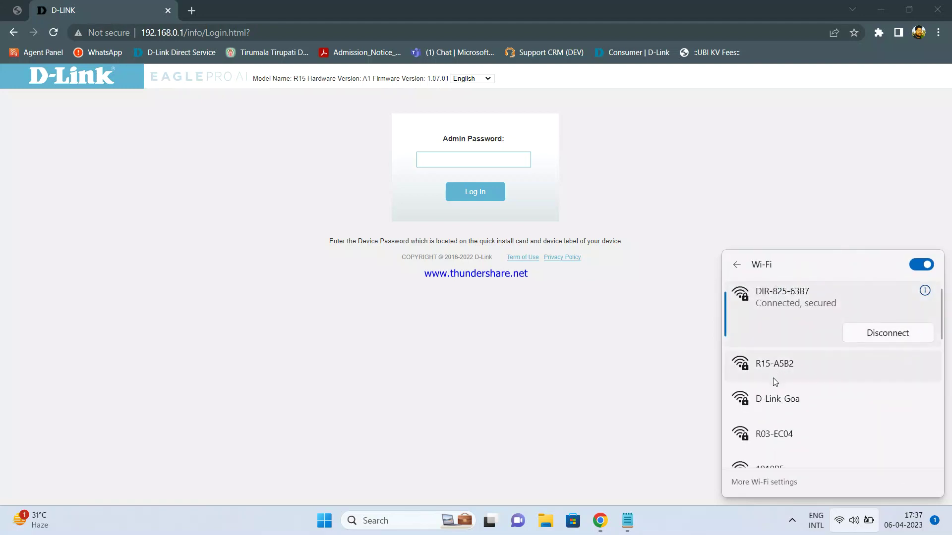
pyautogui.click(542, 446)
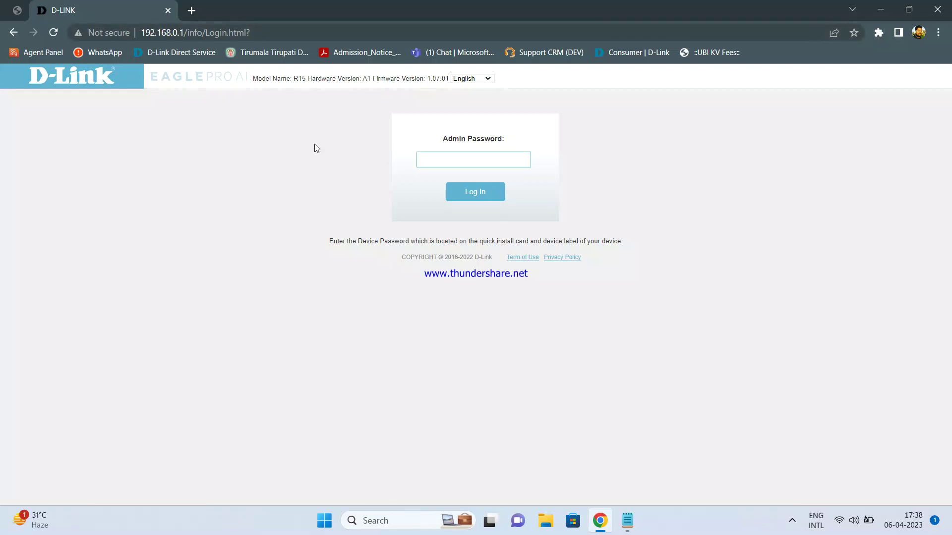
# Step: Log in to the router with the admin password
pyautogui.click(440, 161)
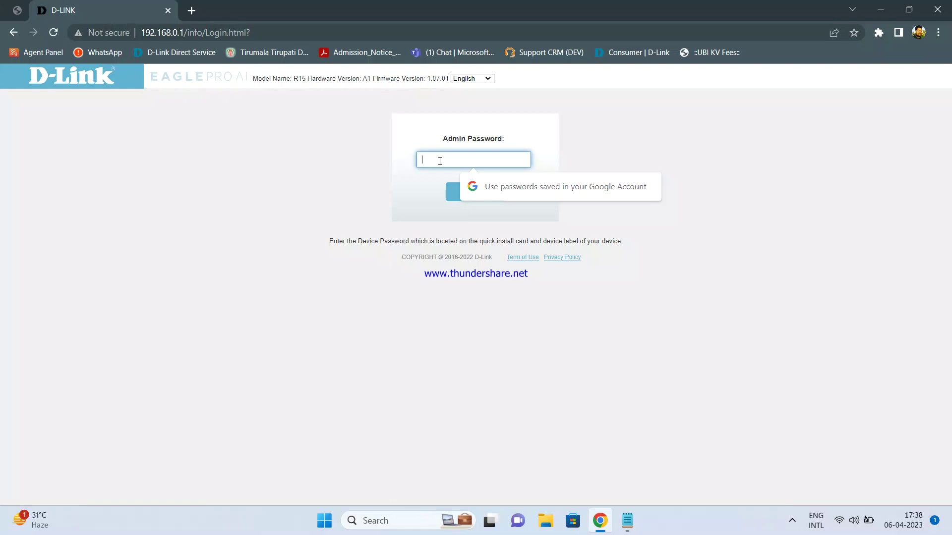
pyautogui.write('••')
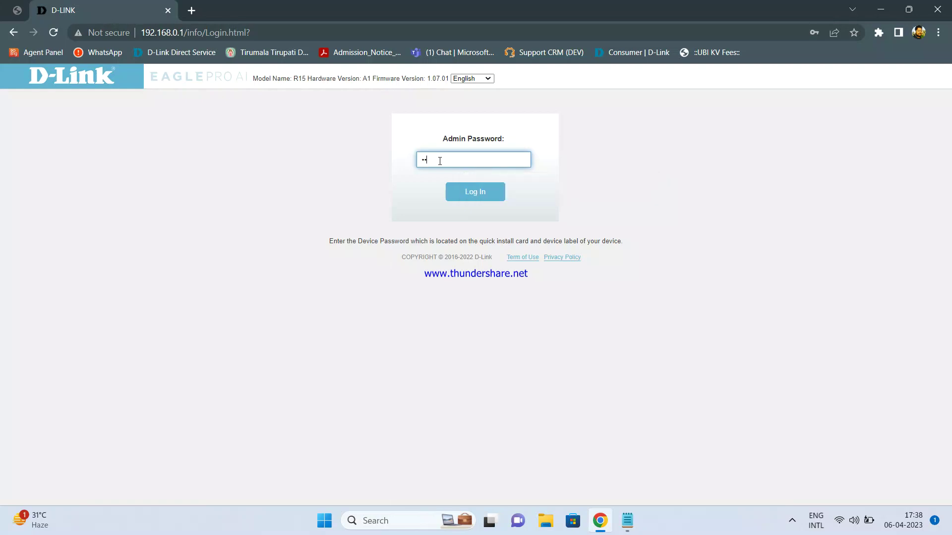
pyautogui.write('••••')
pyautogui.press('Return')
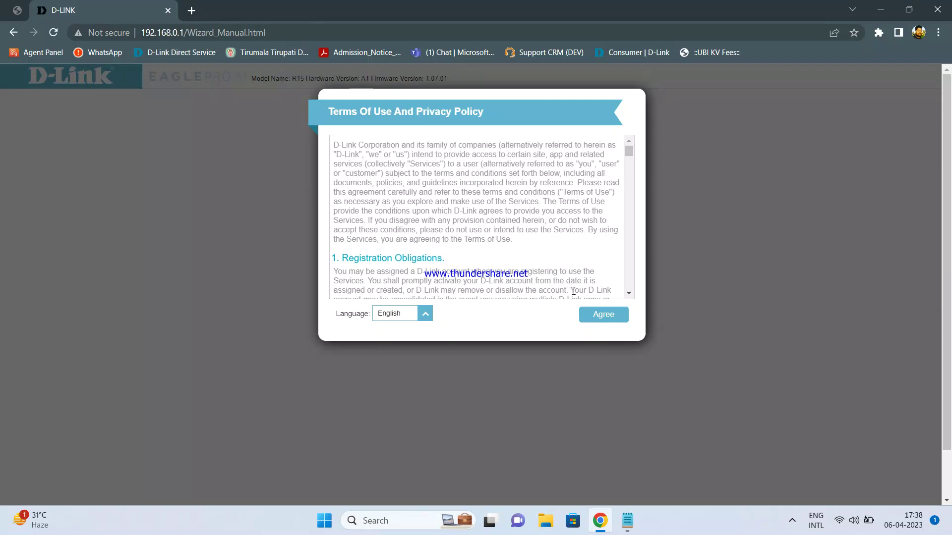
# Step: Accept the Terms of Use and Privacy Policy and continue with Router Mode selected
pyautogui.click(597, 315)
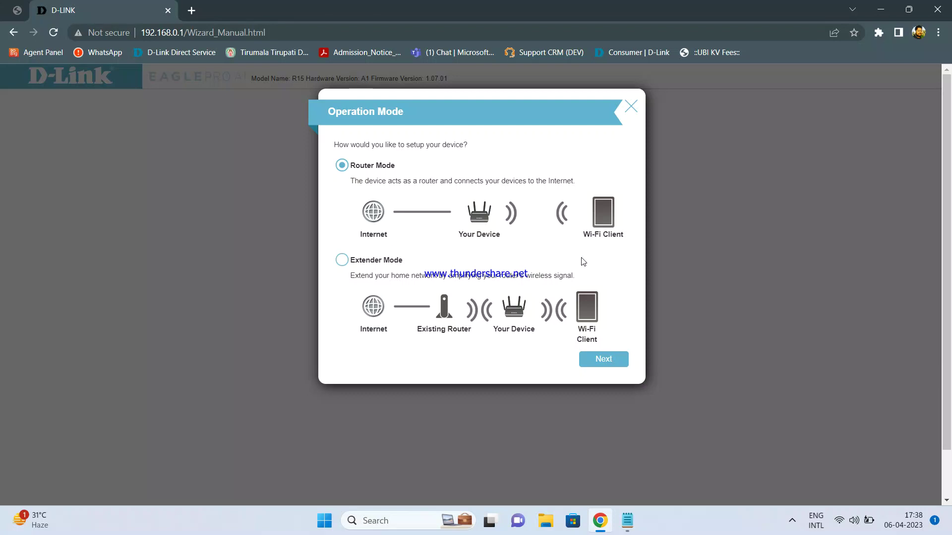
pyautogui.click(603, 355)
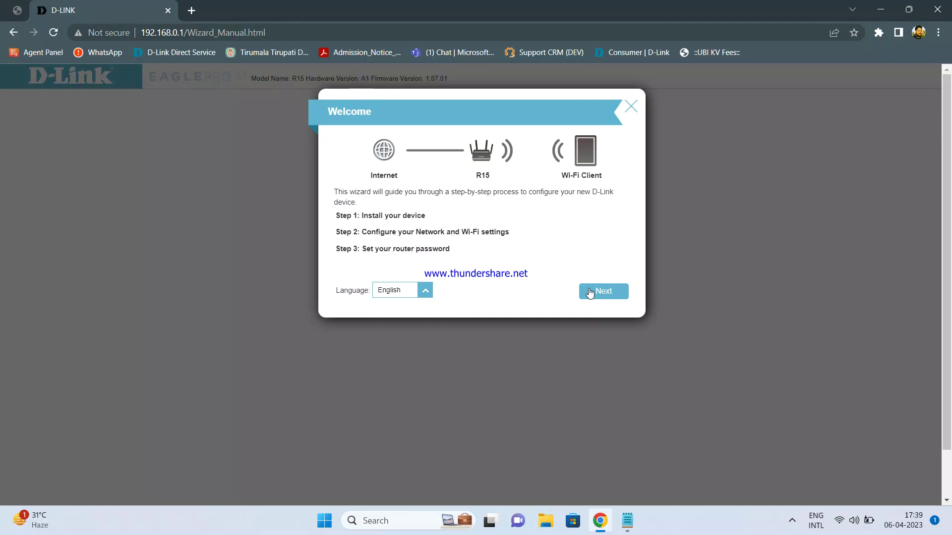
# Step: Pass the Welcome step, confirm the cable setup, and choose DHCP Connection as the internet type
pyautogui.click(590, 293)
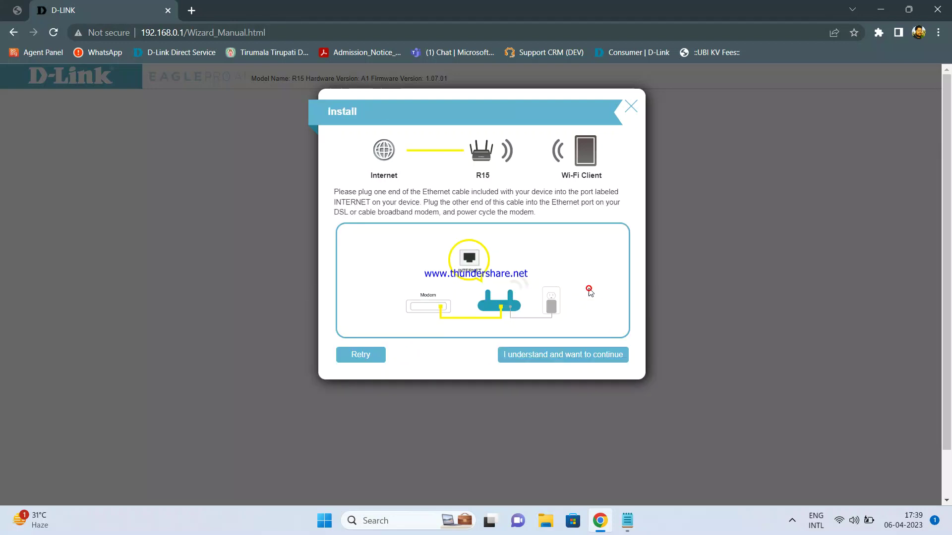
pyautogui.click(562, 358)
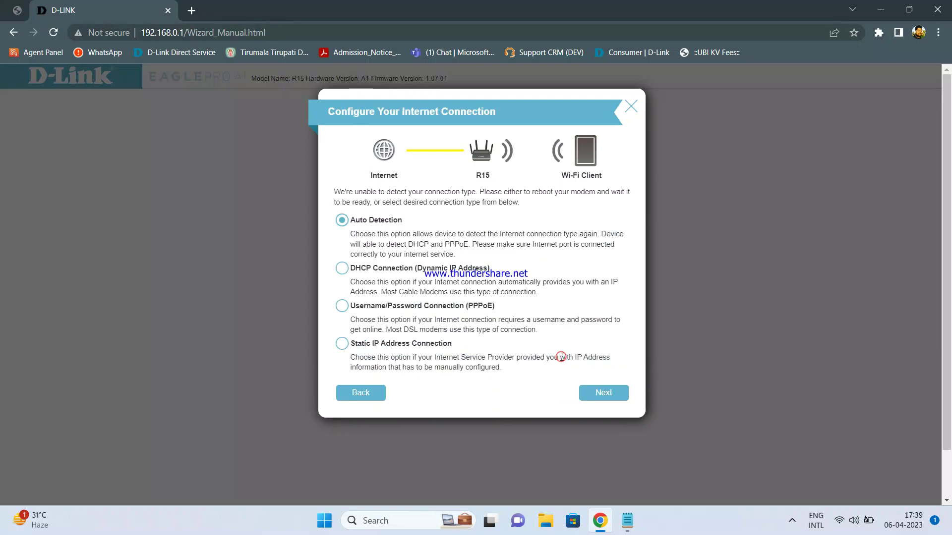
pyautogui.click(342, 268)
pyautogui.click(596, 394)
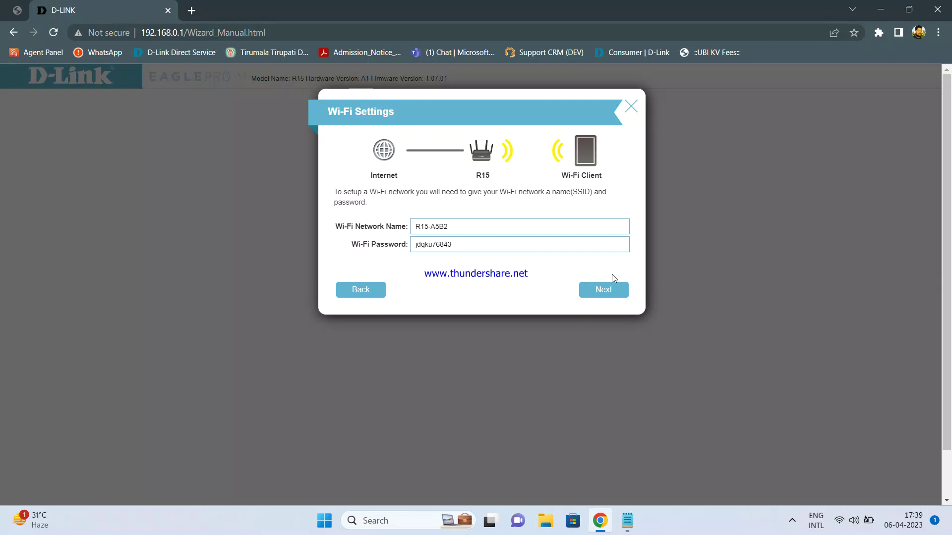
# Step: Keep the Wi-Fi name and password, set a new device admin password, keep Asia/Calcutta and automatic updates
pyautogui.click(601, 289)
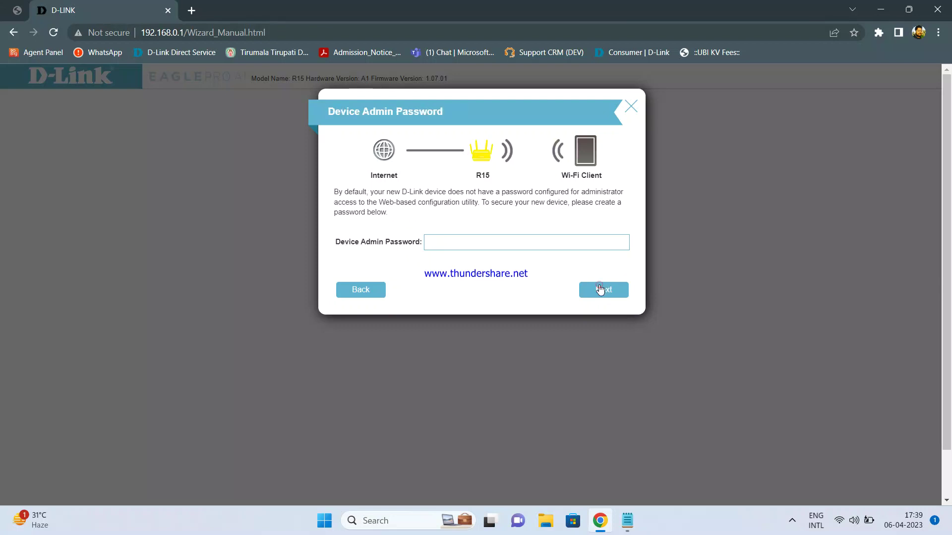
pyautogui.click(501, 247)
pyautogui.write('admin123')
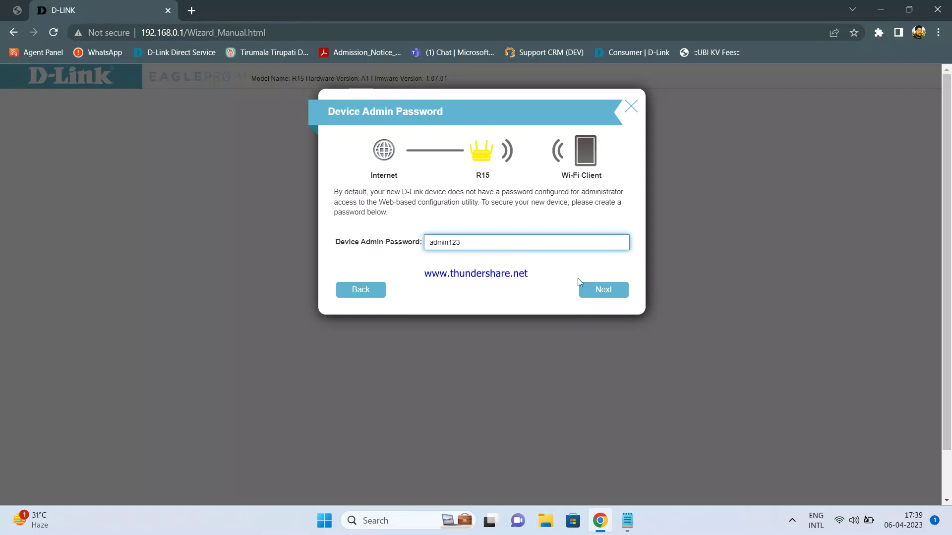
pyautogui.click(590, 292)
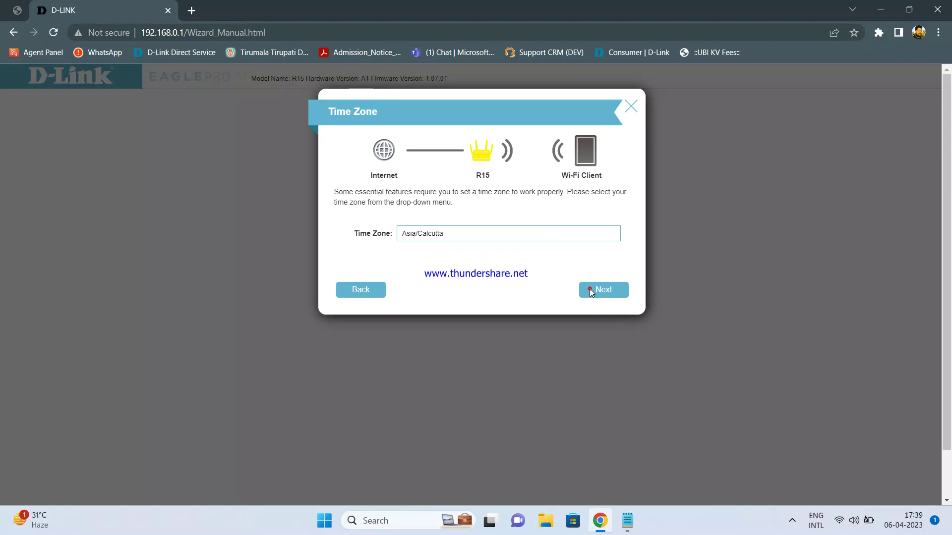
pyautogui.click(590, 290)
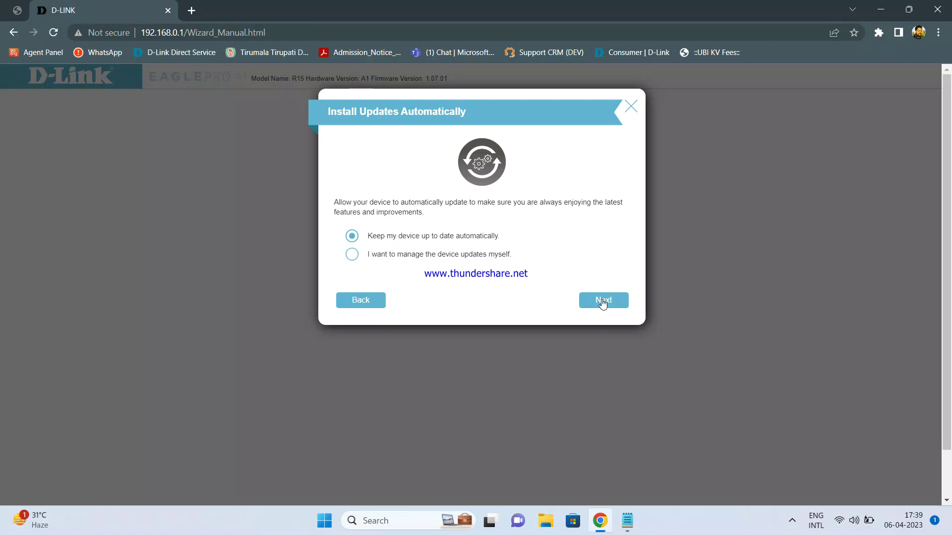
pyautogui.click(603, 303)
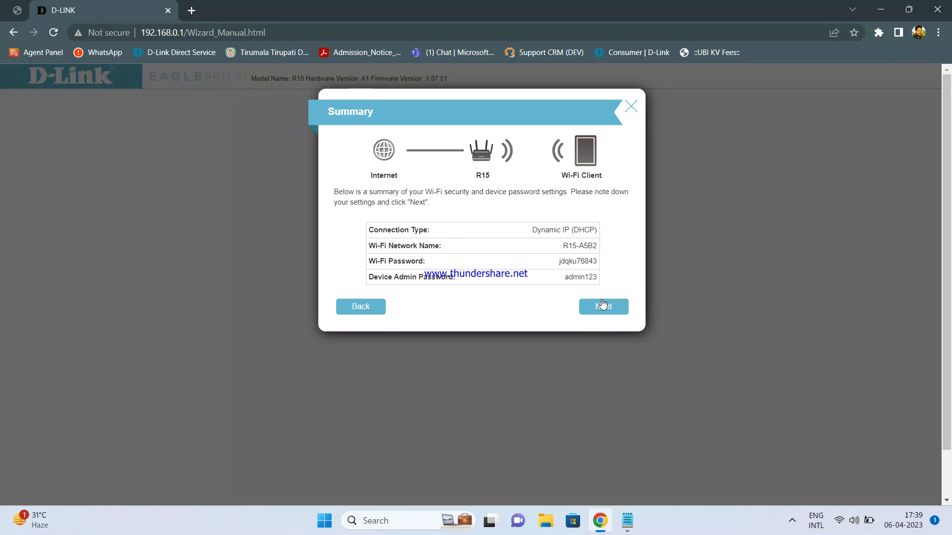
# Step: Apply the summarized settings and wait until the router confirms they are saved
pyautogui.click(603, 307)
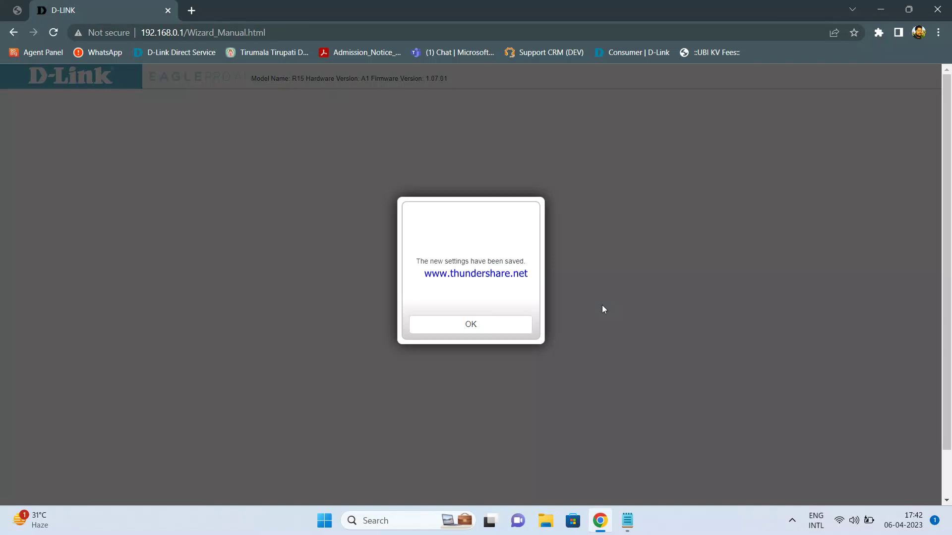
# Step: Dismiss the saved notice and log back in with the new admin password
pyautogui.click(489, 326)
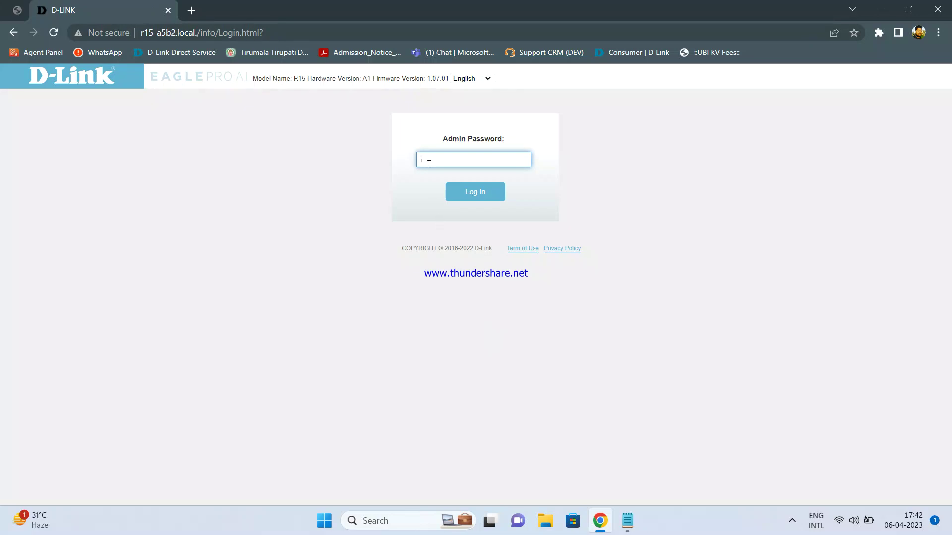
pyautogui.click(429, 164)
pyautogui.write('••••••')
pyautogui.press('Return')
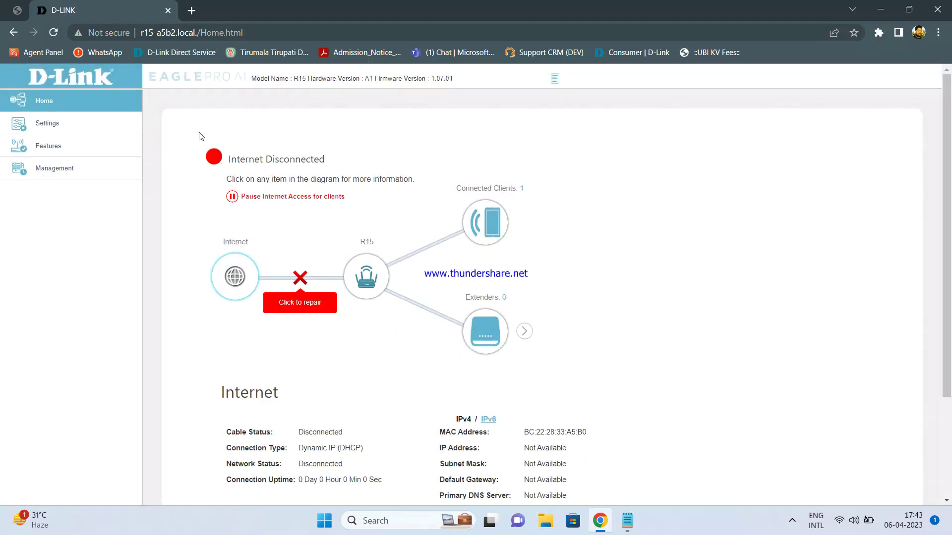
# Step: Choose Extender Mode on the Settings > Operation Mode page and save it
pyautogui.click(78, 132)
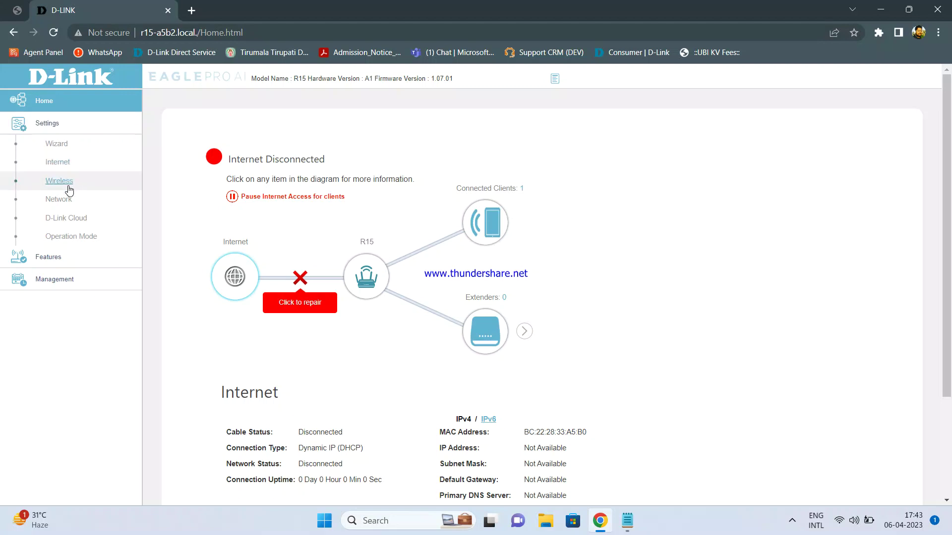
pyautogui.click(69, 238)
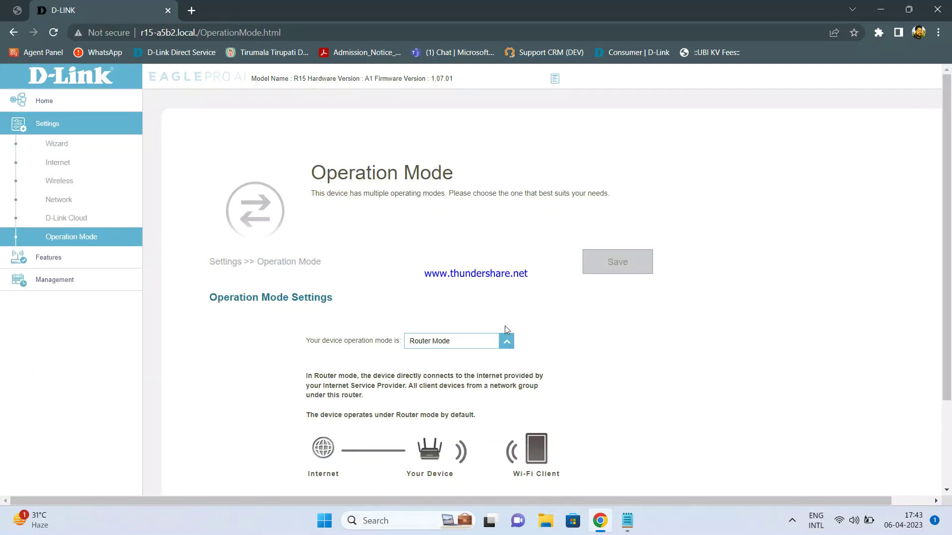
pyautogui.click(507, 341)
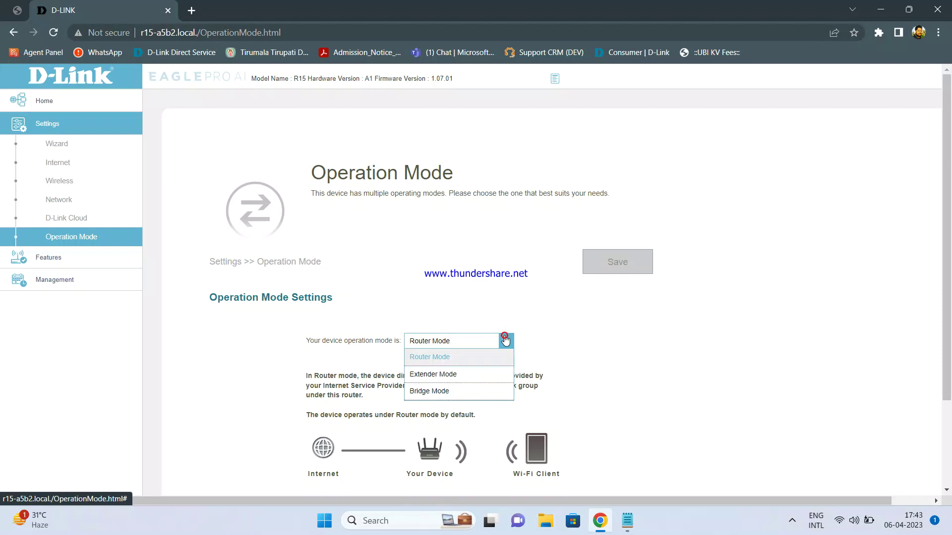
pyautogui.click(445, 375)
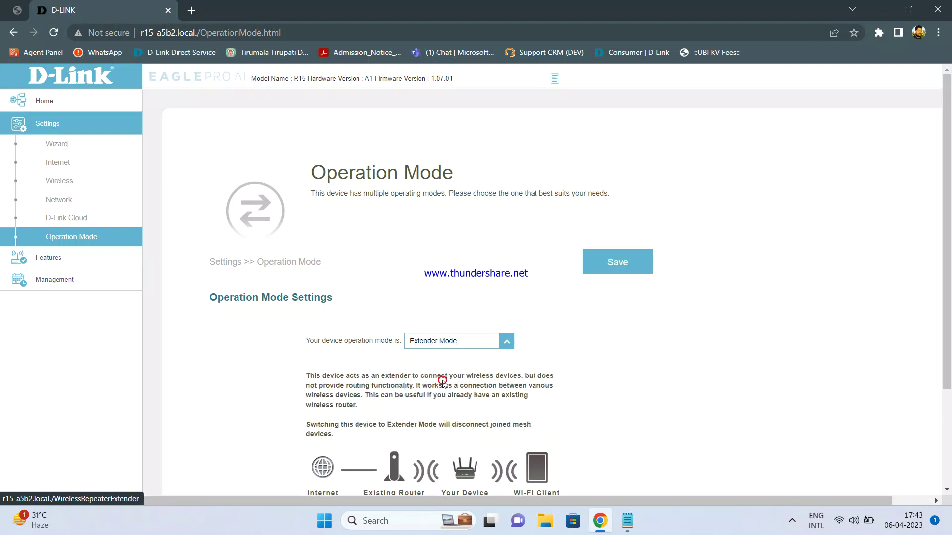
pyautogui.click(614, 265)
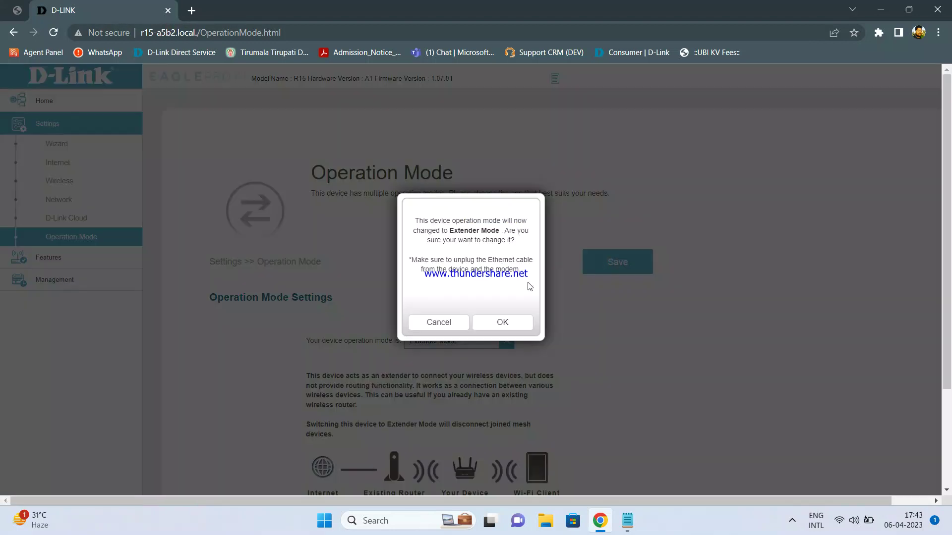
# Step: Confirm the switch to Extender Mode and dismiss Chrome's breached-password warning
pyautogui.click(501, 322)
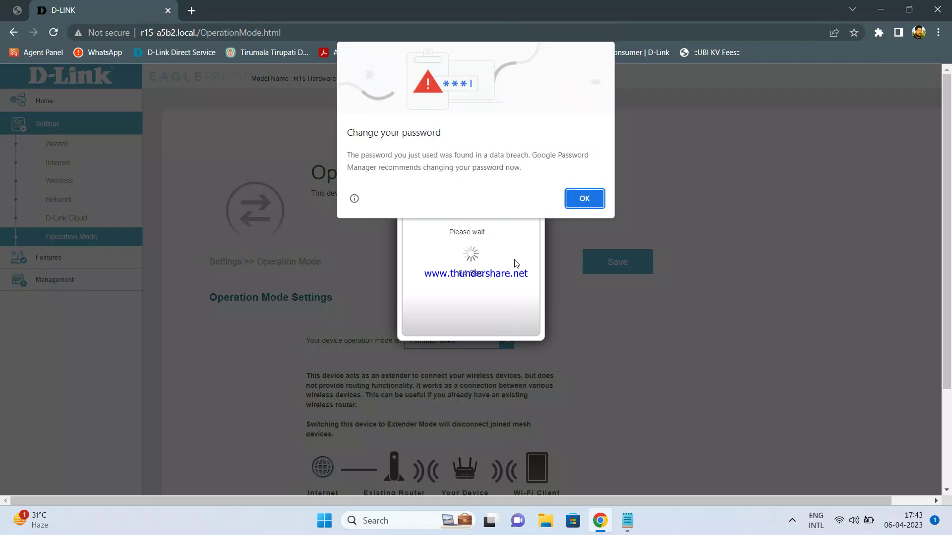
pyautogui.click(583, 202)
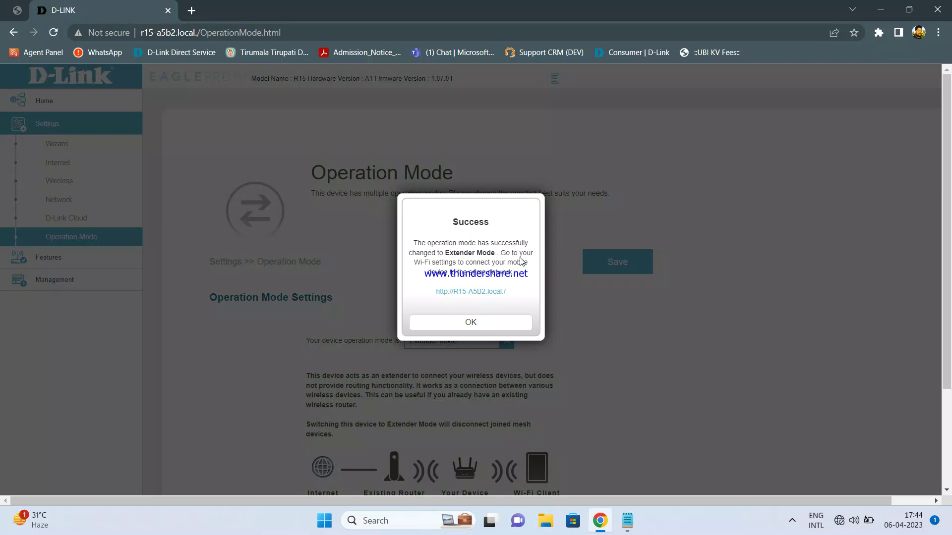
# Step: Acknowledge the success message and log in with the admin password, retrying after an invalid-password alert
pyautogui.click(470, 325)
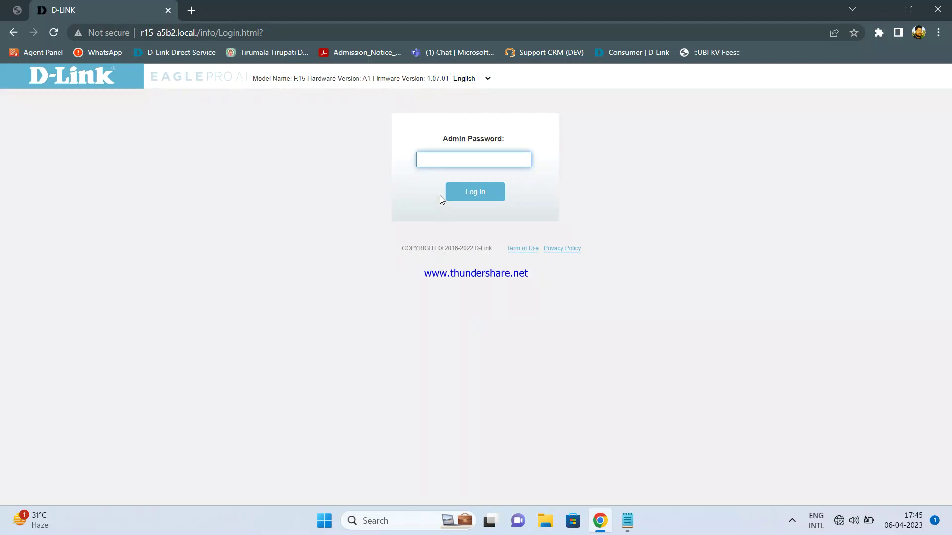
pyautogui.click(442, 156)
pyautogui.write('••••••••')
pyautogui.press('Return')
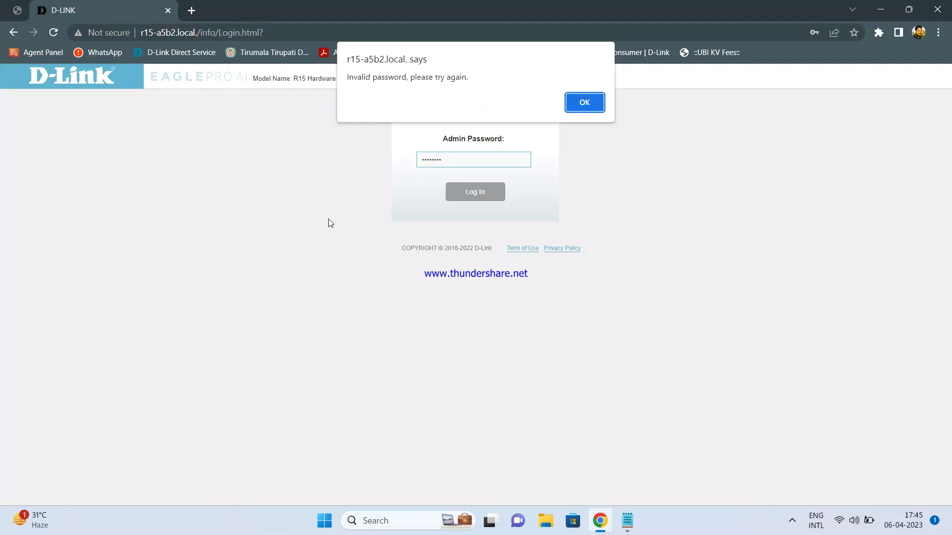
pyautogui.click(571, 102)
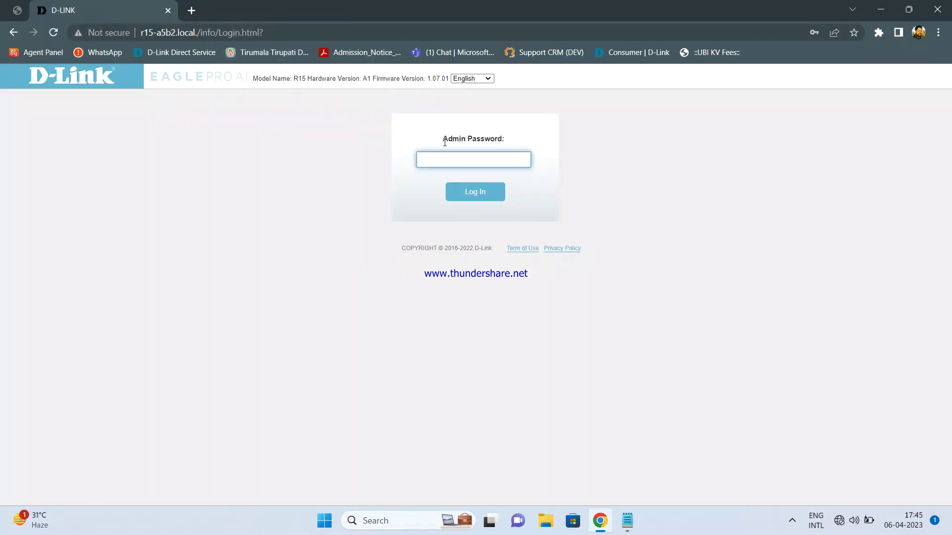
pyautogui.write('*******')
pyautogui.press('Return')
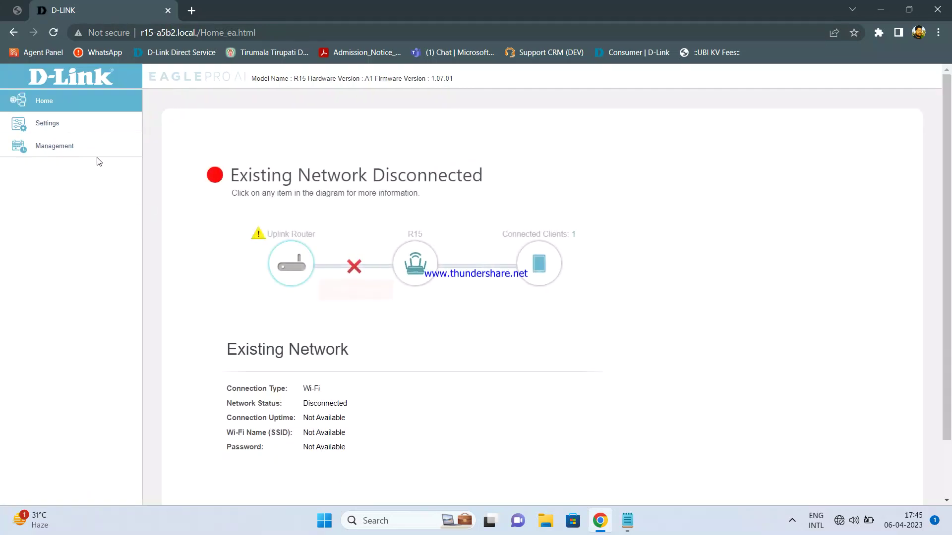
# Step: Expand Settings in the sidebar to show Extender, Network, Operation Mode and D-Link Cloud
pyautogui.click(52, 125)
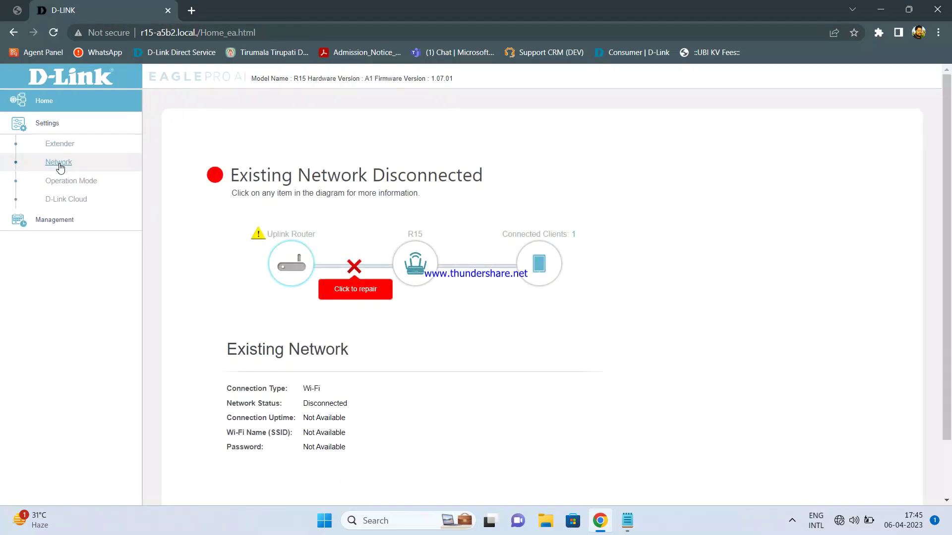
# Step: On the Extender settings page, change Existing Network from Wi-Fi to Ethernet, dismissing Chrome's password warning
pyautogui.click(64, 144)
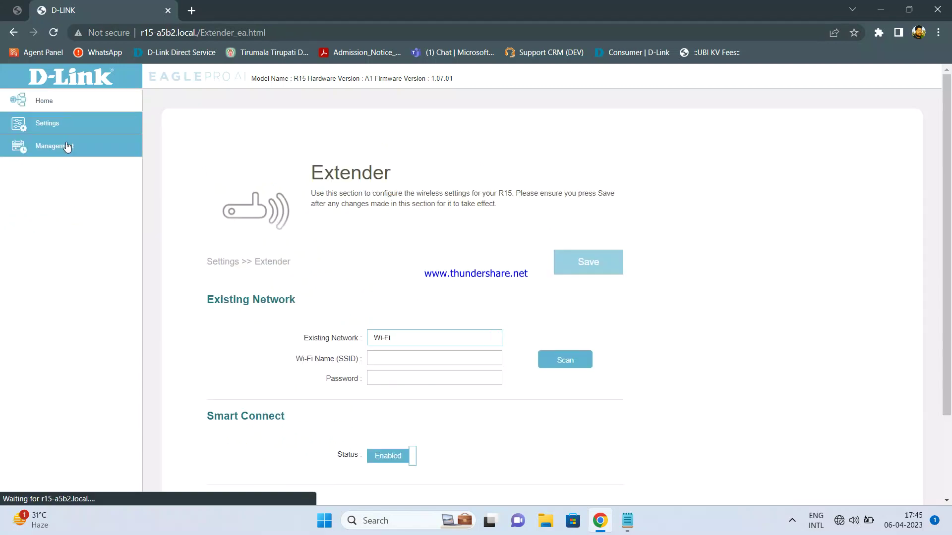
pyautogui.click(493, 339)
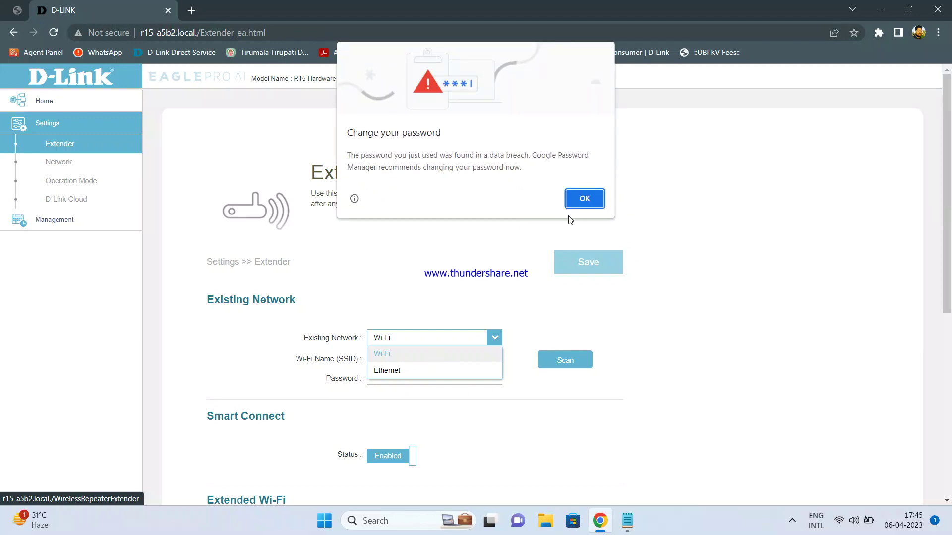
pyautogui.click(581, 198)
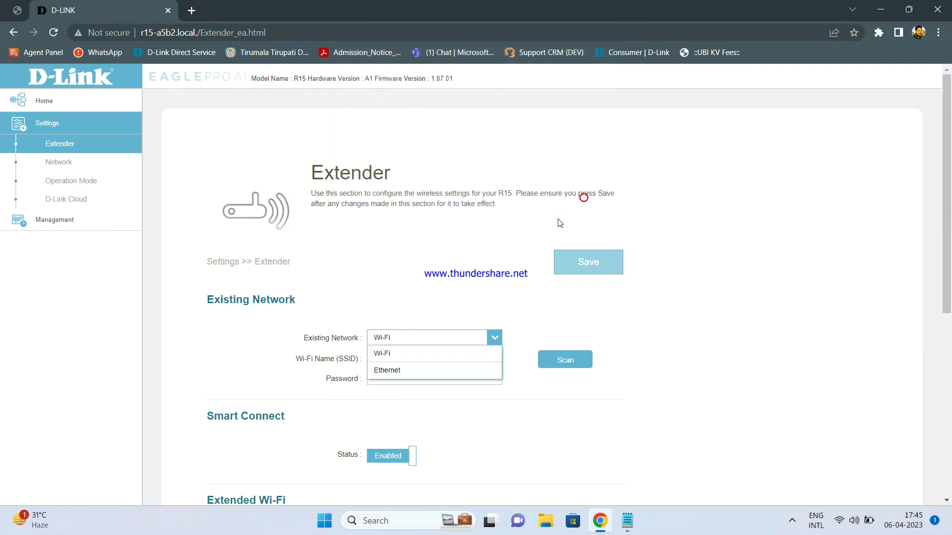
pyautogui.click(436, 372)
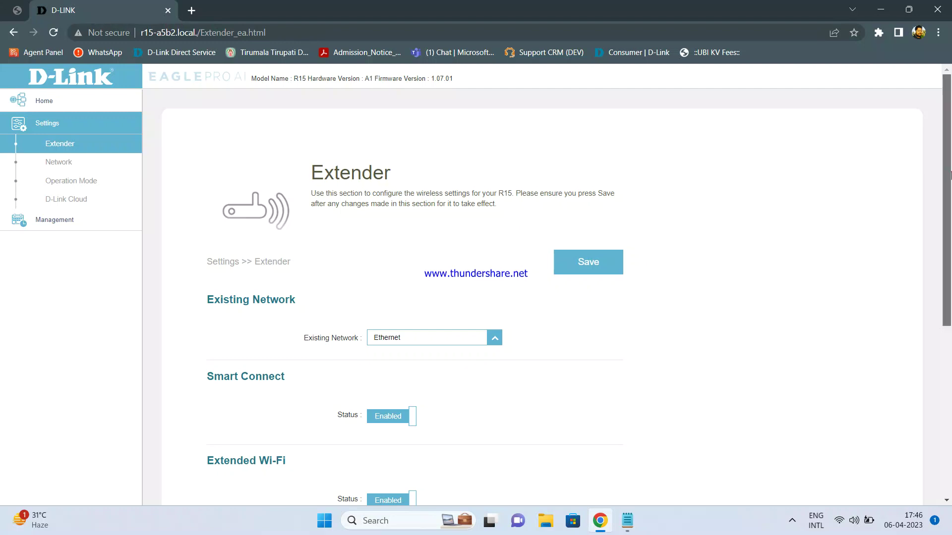
# Step: Rename the Extended Wi-Fi network (SSID) to R15-AP
pyautogui.moveTo(948, 176); pyautogui.dragTo(949, 336)
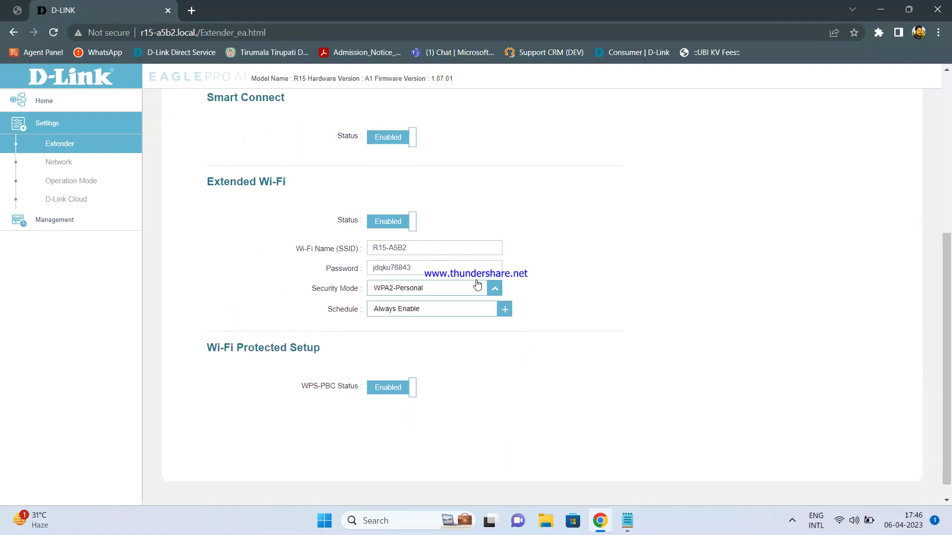
pyautogui.click(435, 250)
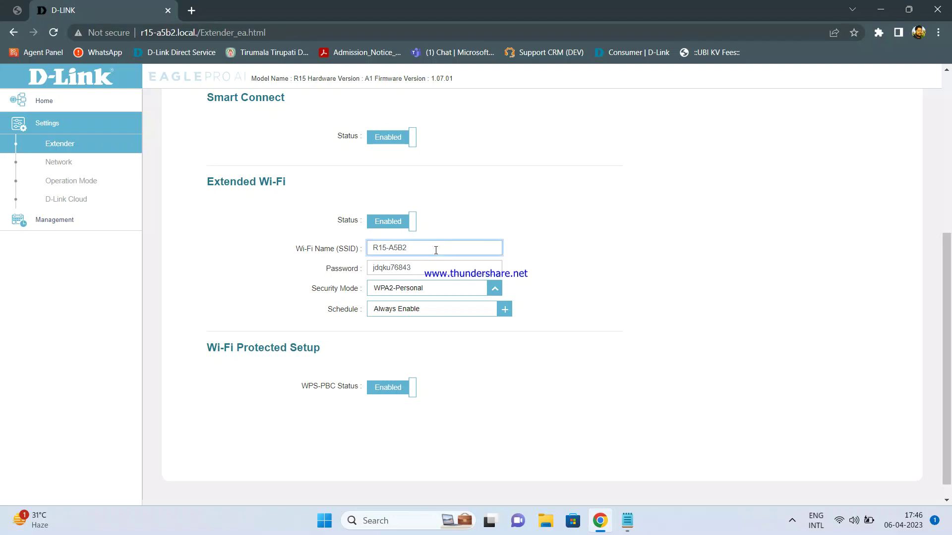
pyautogui.press('BackSpace')
pyautogui.press('BackSpace')
pyautogui.press('BackSpace')
pyautogui.press('BackSpace')
pyautogui.write('AP')
pyautogui.press('capslock')
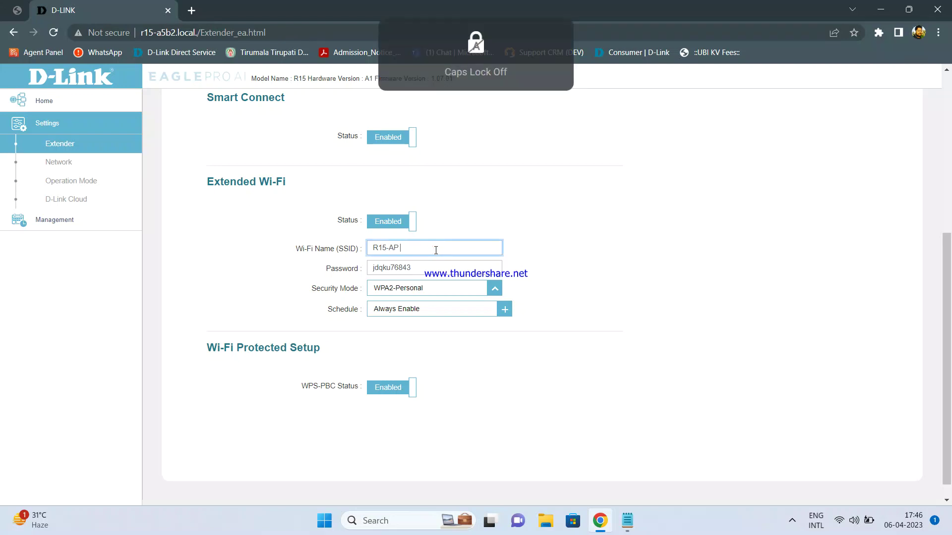
# Step: Replace the Extended Wi-Fi password with a new Wi-Fi password
pyautogui.click(429, 270)
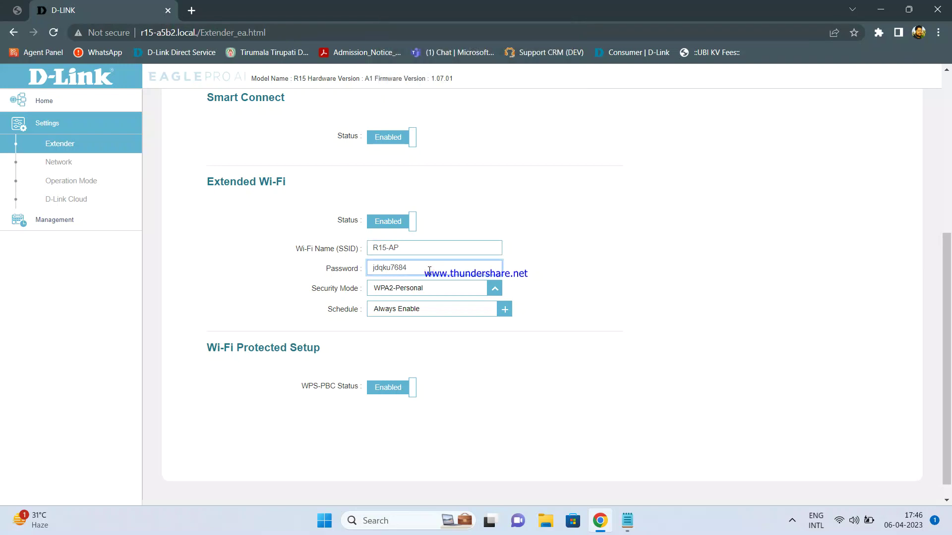
pyautogui.press('BackSpace')
pyautogui.press('BackSpace')
pyautogui.press('BackSpace')
pyautogui.press('BackSpace')
pyautogui.press('BackSpace')
pyautogui.press('BackSpace')
pyautogui.press('BackSpace')
pyautogui.press('BackSpace')
pyautogui.press('BackSpace')
pyautogui.press('BackSpace')
pyautogui.write('dlink1234')
pyautogui.moveTo(949, 291); pyautogui.dragTo(949, 231)
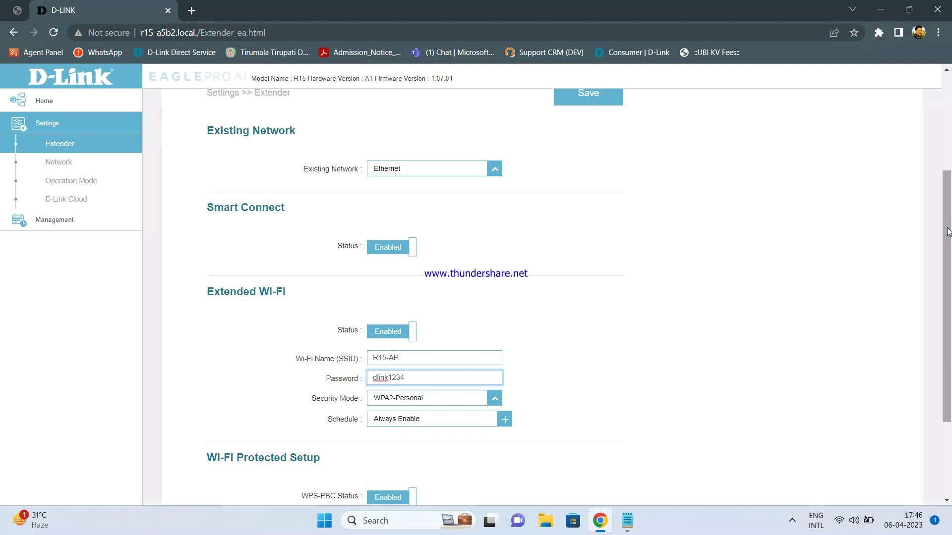
pyautogui.moveTo(947, 232); pyautogui.dragTo(943, 163)
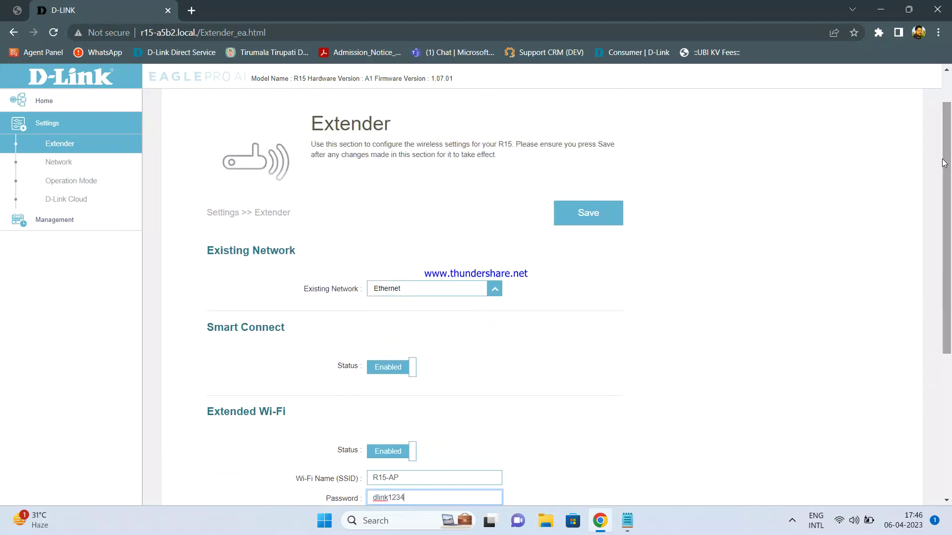
# Step: Save the Ethernet uplink and R15-AP settings, then acknowledge the reboot completion message
pyautogui.click(605, 217)
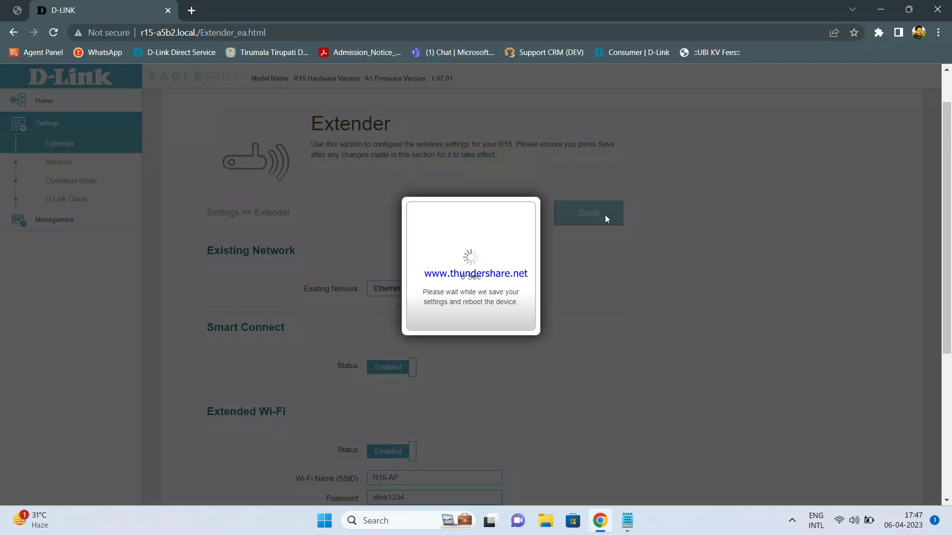
pyautogui.click(509, 321)
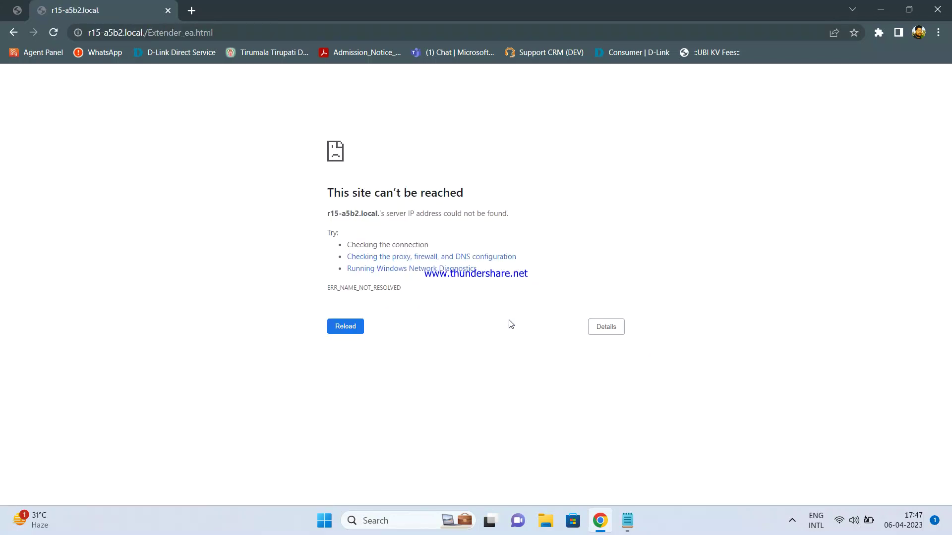
# Step: Retry the old router address, then load the extender at 192.168.0.50 in Chrome
pyautogui.click(264, 26)
pyautogui.press('Return')
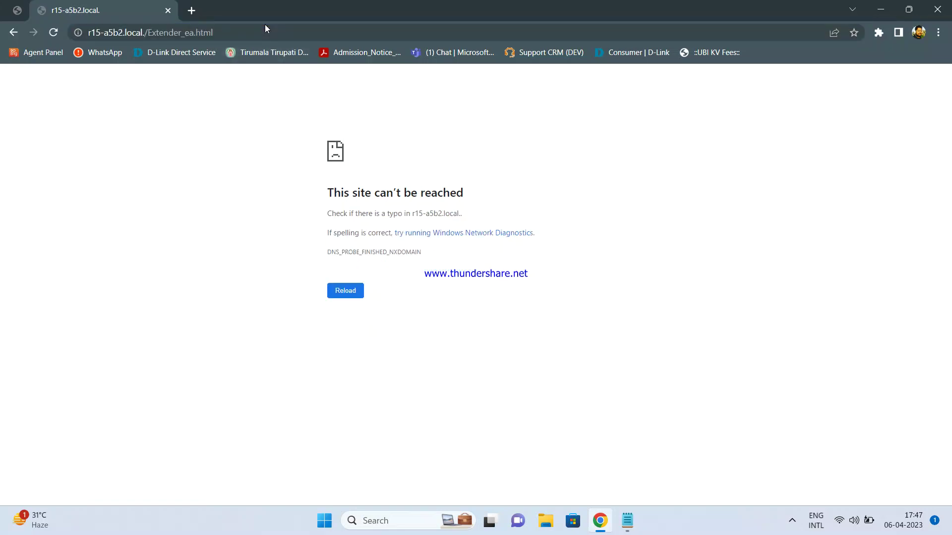
pyautogui.click(266, 26)
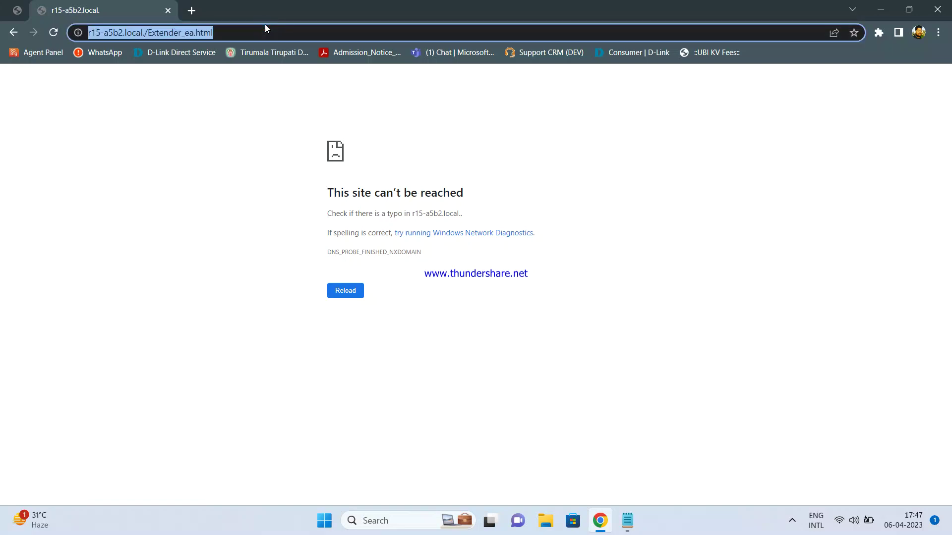
pyautogui.write('192.168')
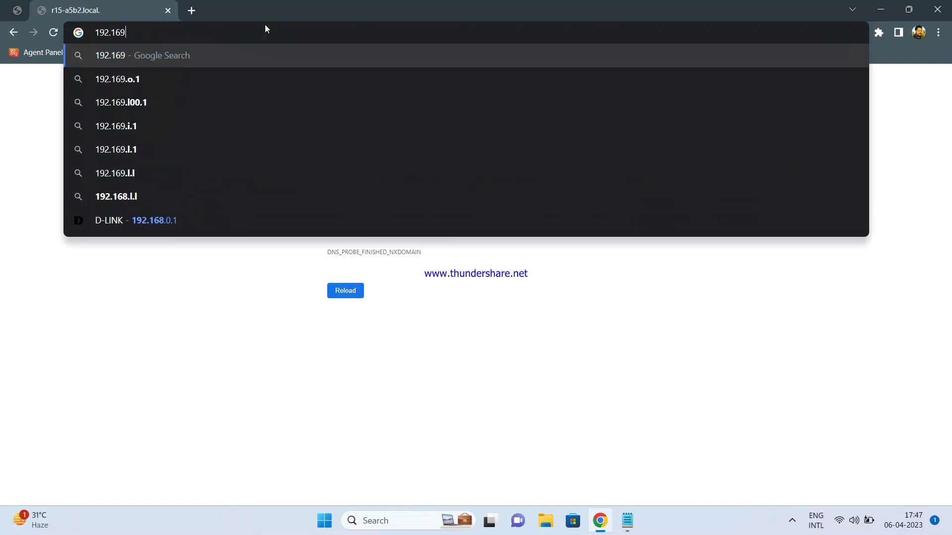
pyautogui.press('BackSpace')
pyautogui.write('8.0.50')
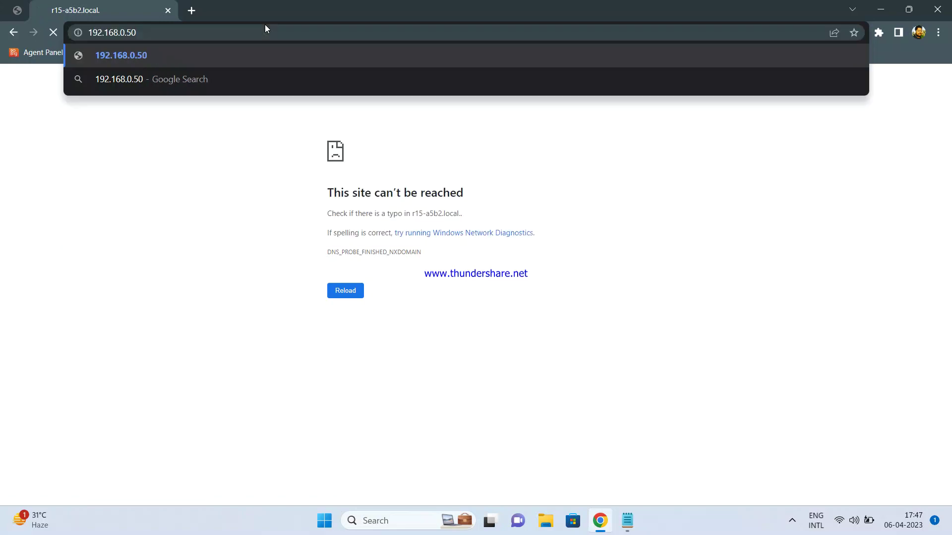
pyautogui.press('Return')
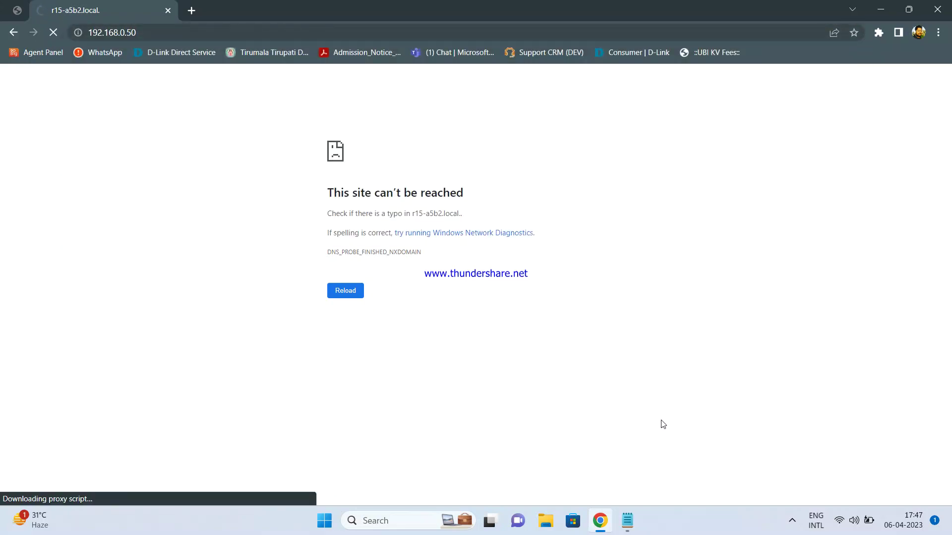
pyautogui.moveTo(839, 520)
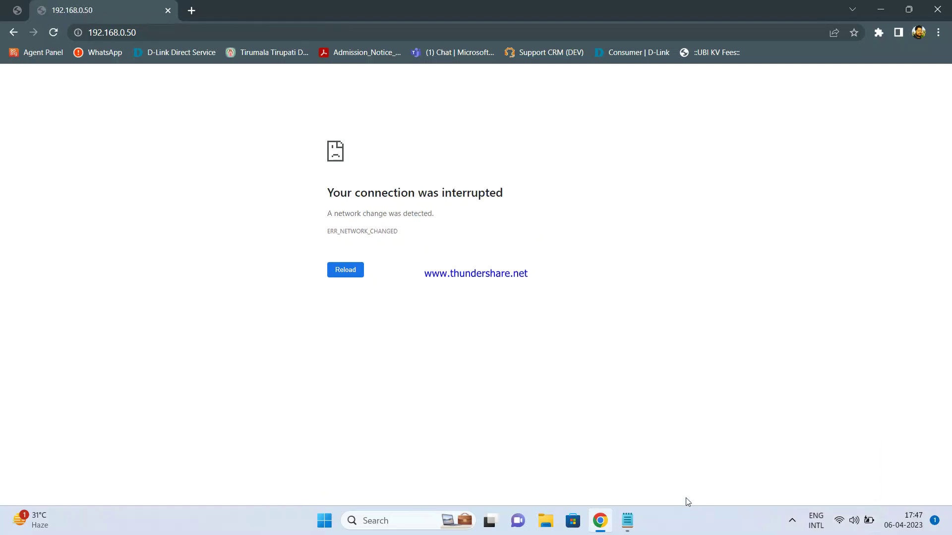
pyautogui.moveTo(627, 521)
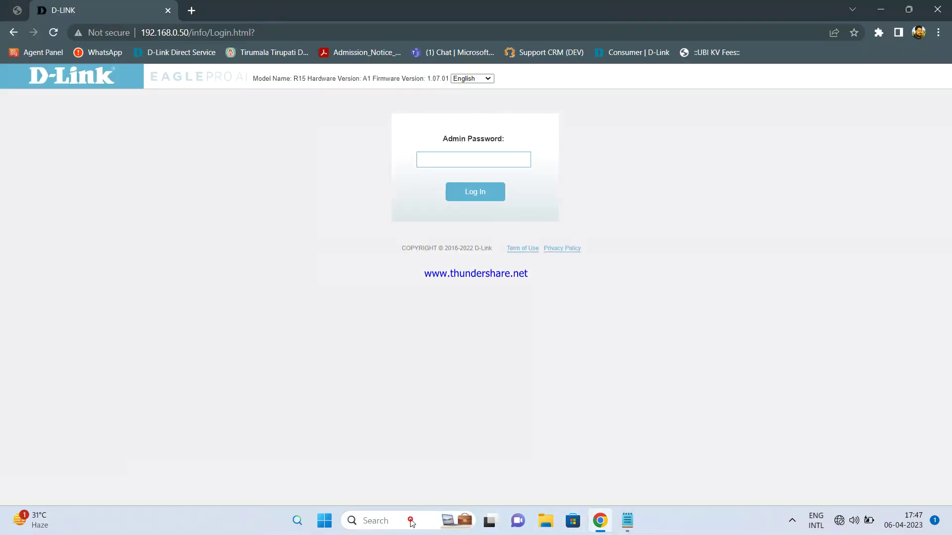
pyautogui.click(411, 522)
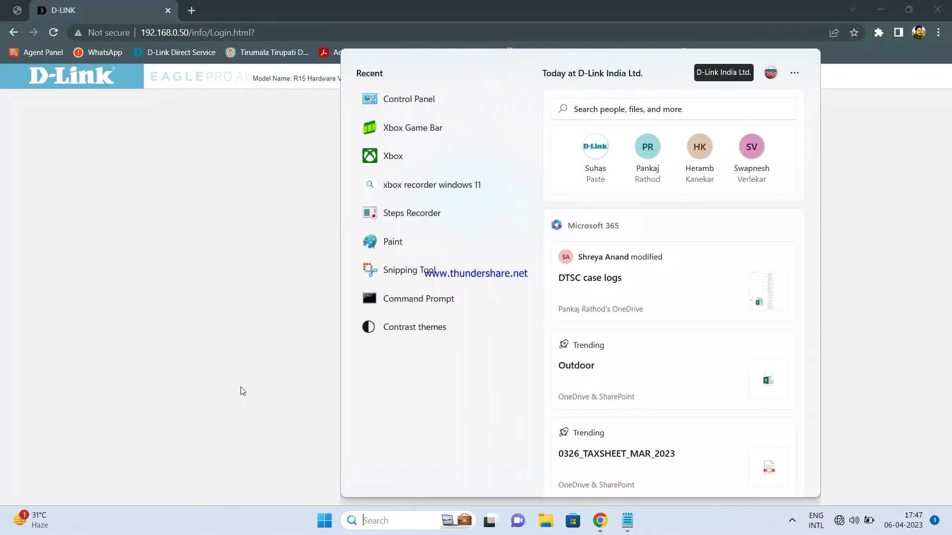
pyautogui.click(241, 390)
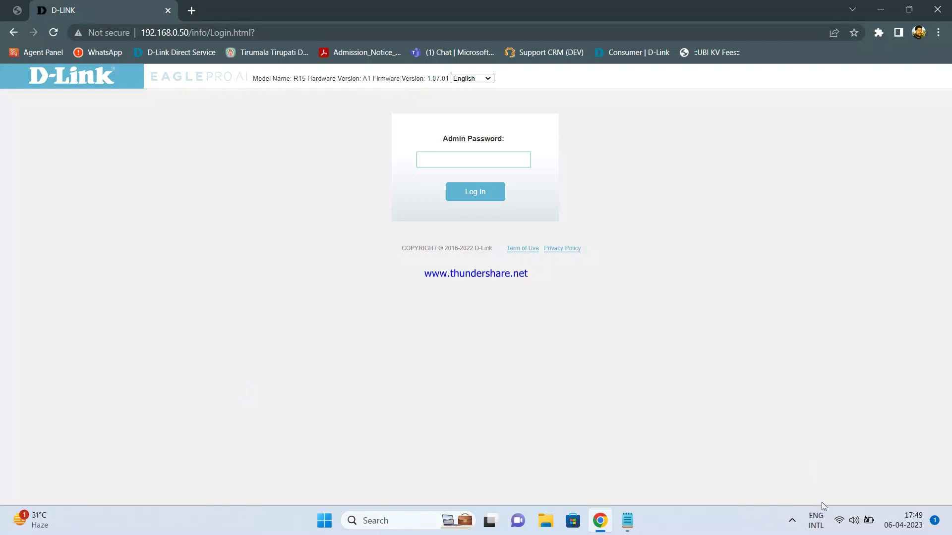
# Step: Connect the laptop to the R15-AP Wi-Fi network, entering its security key
pyautogui.click(840, 522)
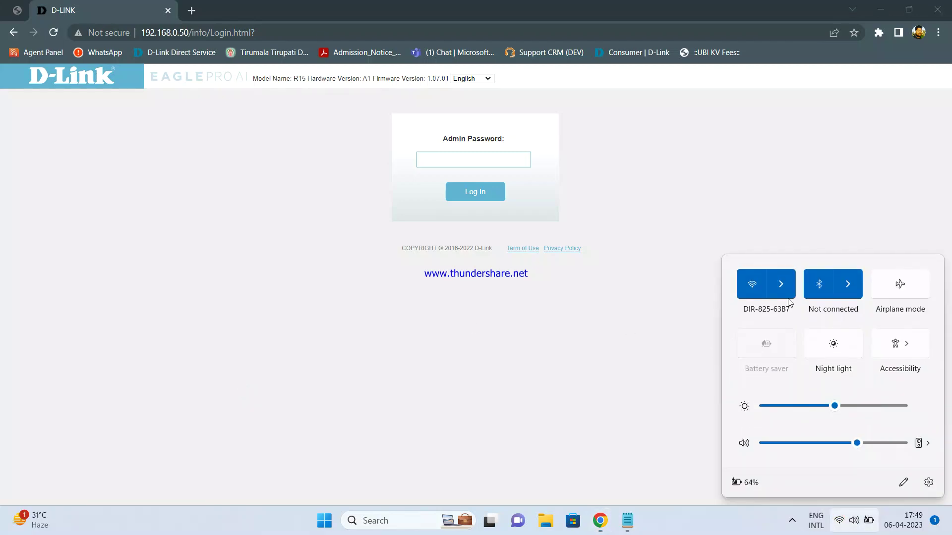
pyautogui.click(785, 292)
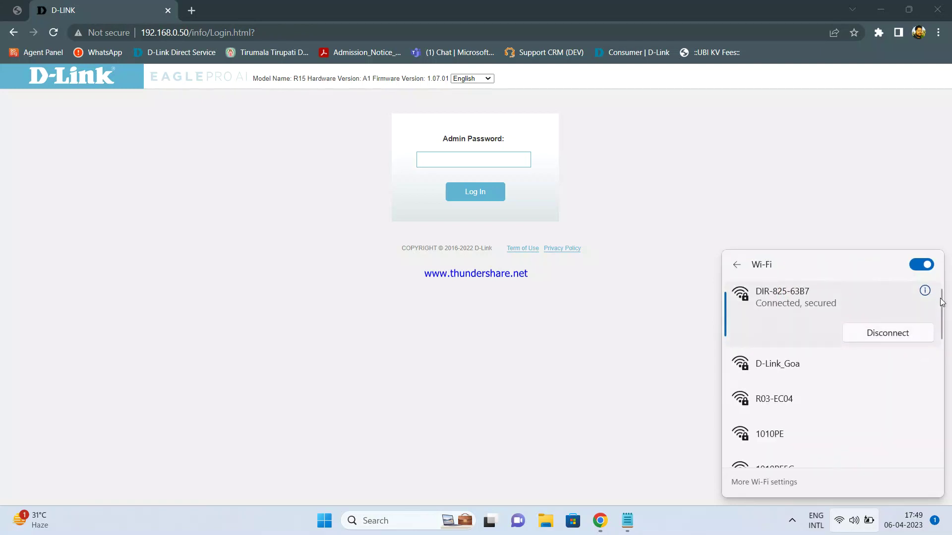
pyautogui.moveTo(940, 300); pyautogui.dragTo(930, 418)
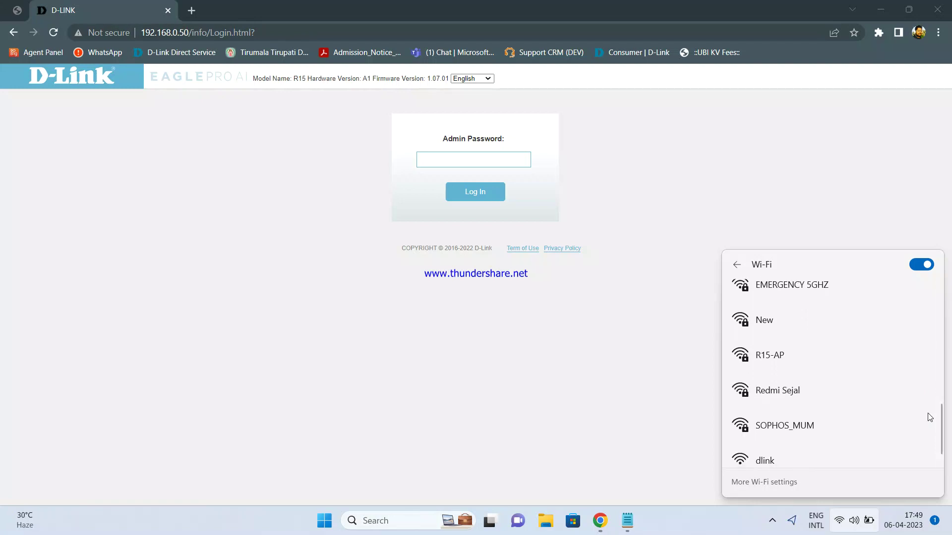
pyautogui.click(813, 361)
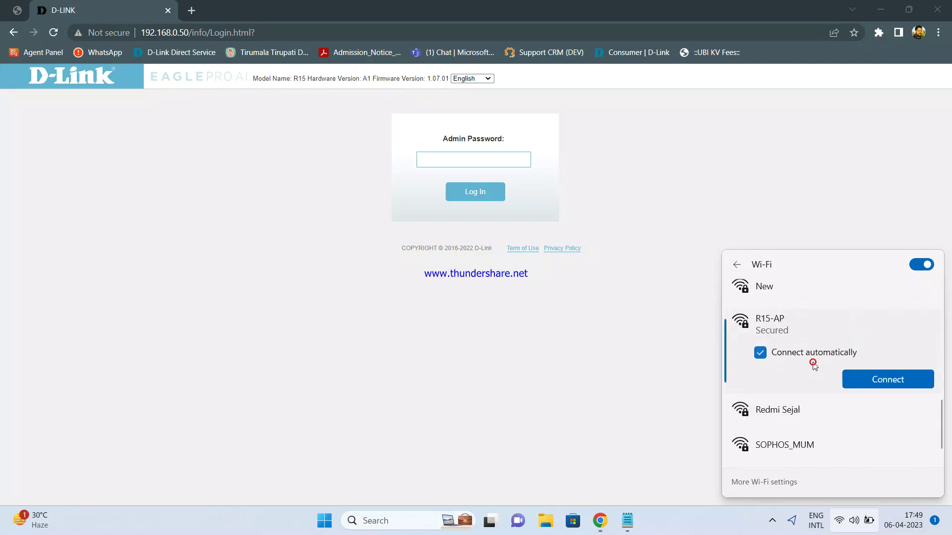
pyautogui.click(881, 385)
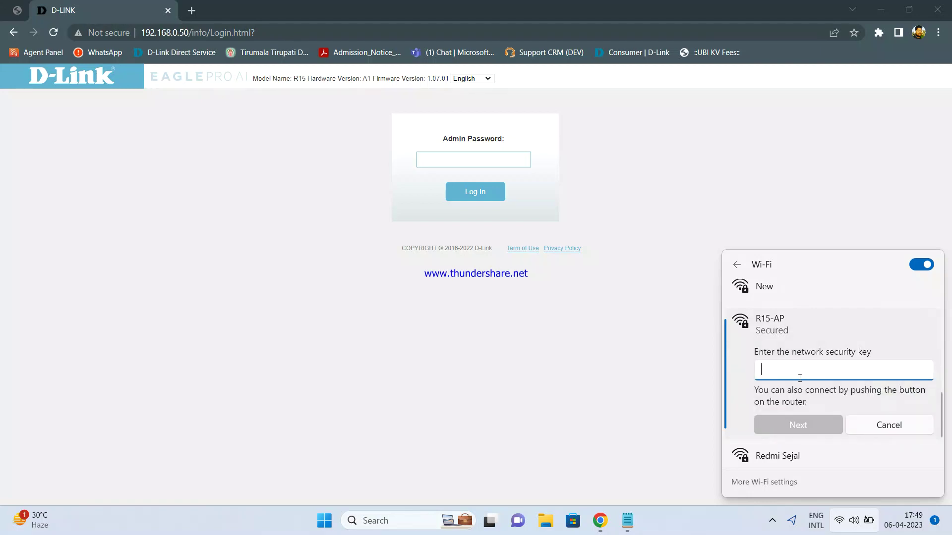
pyautogui.write('•••••')
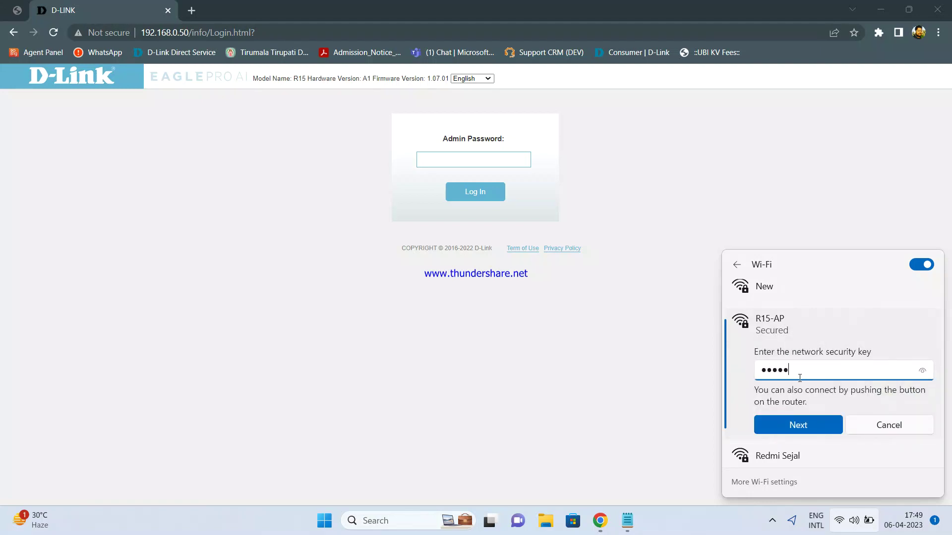
pyautogui.write('••••')
pyautogui.click(923, 371)
pyautogui.click(808, 425)
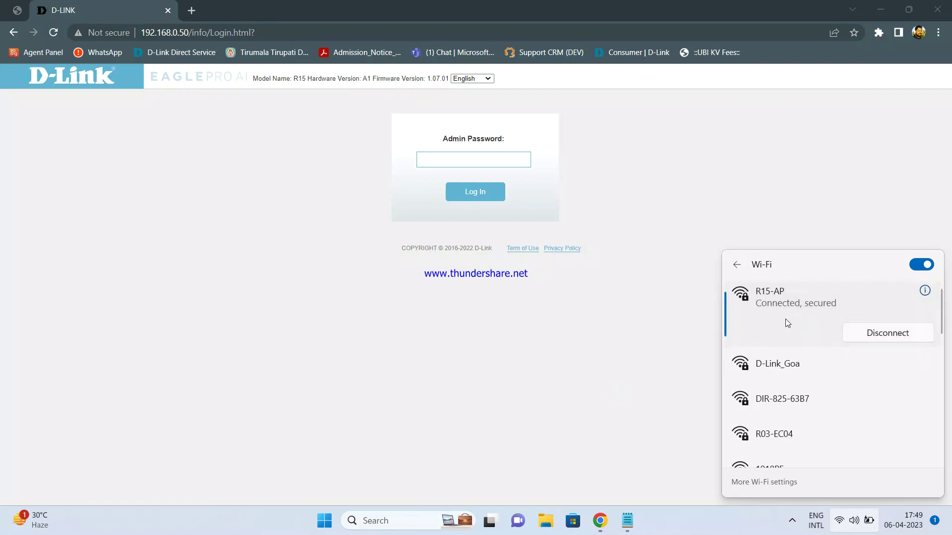
# Step: Run ncpa.cpl and open the Wi-Fi connection's Details, showing IPv4 192.168.0.108 and gateway 192.168.0.1
pyautogui.click(420, 522)
pyautogui.write('ncpa')
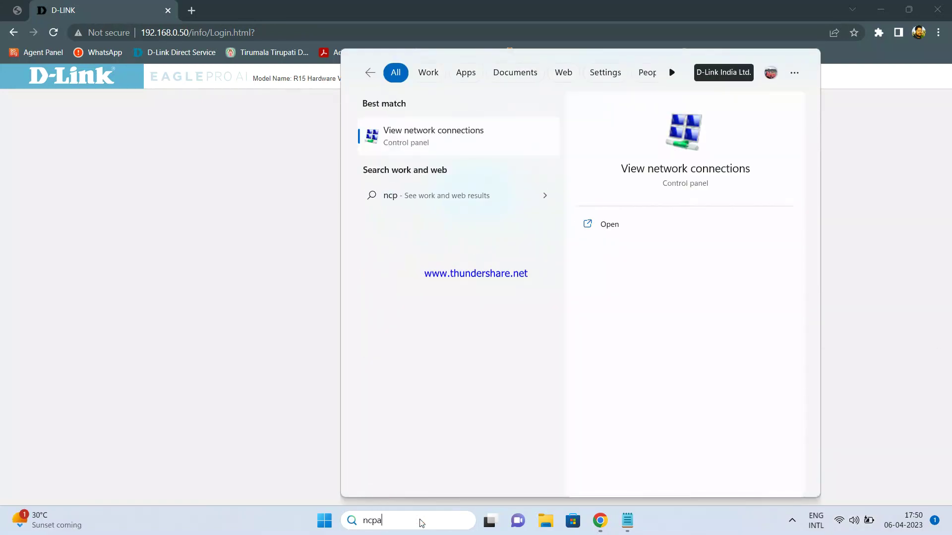
pyautogui.write('.cpk')
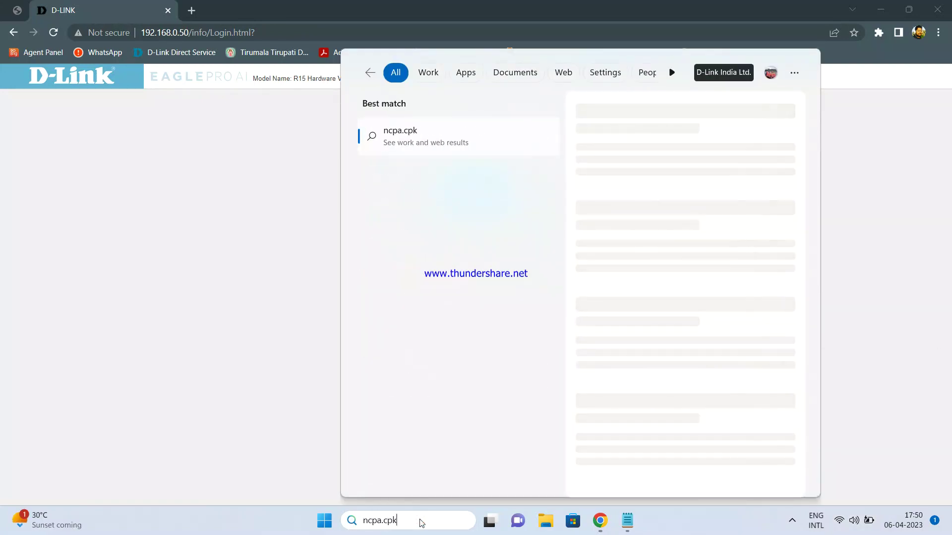
pyautogui.press('BackSpace')
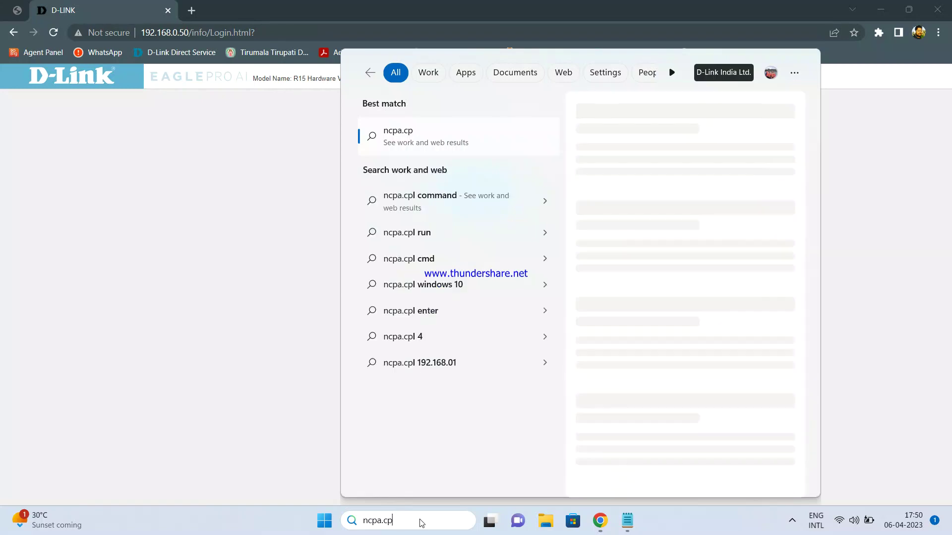
pyautogui.write('l')
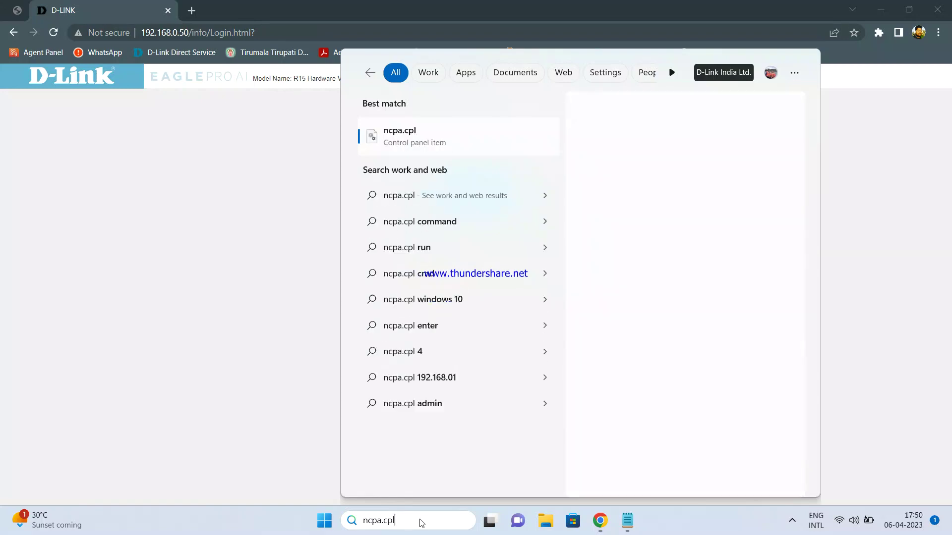
pyautogui.press('Return')
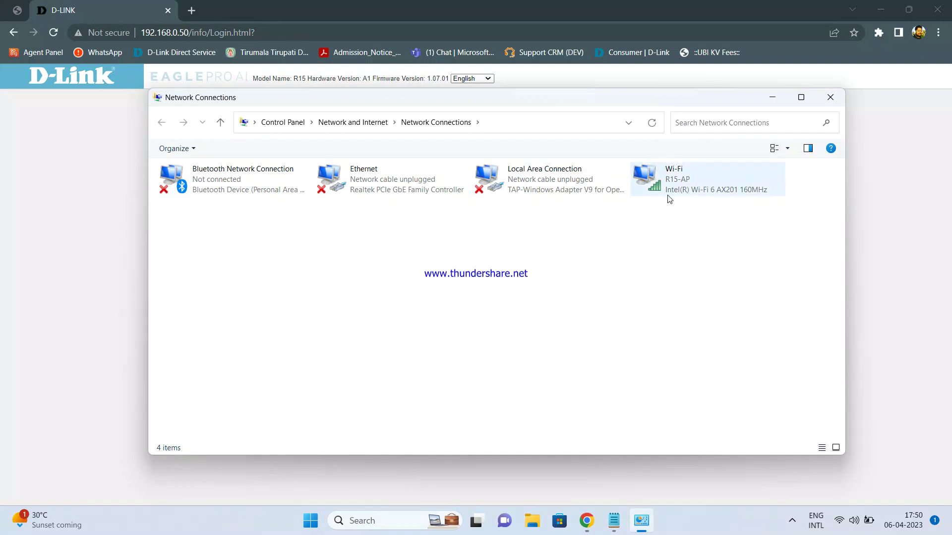
pyautogui.doubleClick(686, 182)
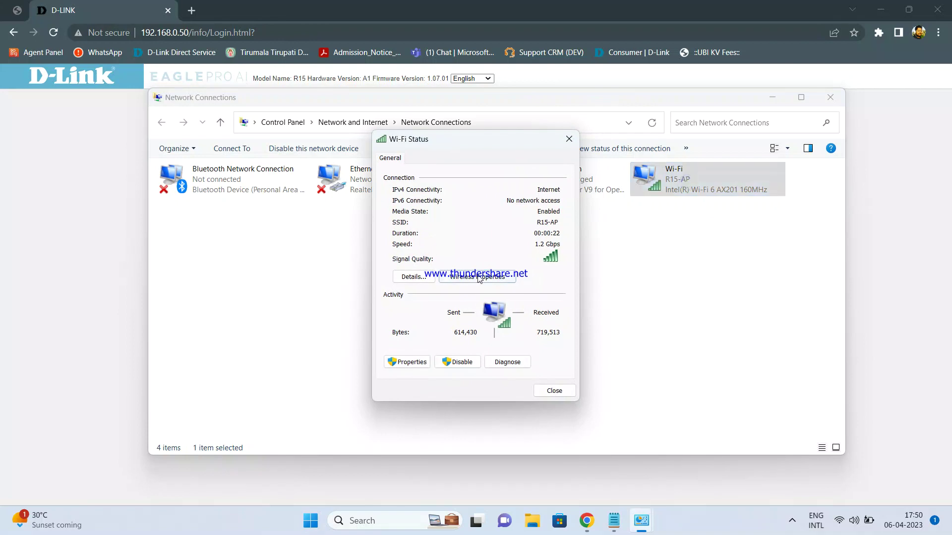
pyautogui.click(430, 278)
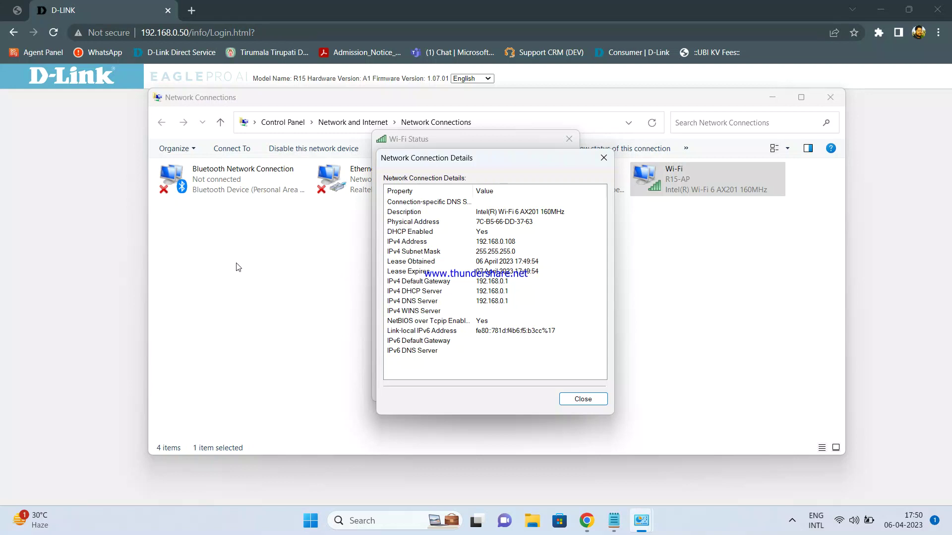
# Step: Enter the admin password on the router login page, then reload and go back when it stalls
pyautogui.click(123, 252)
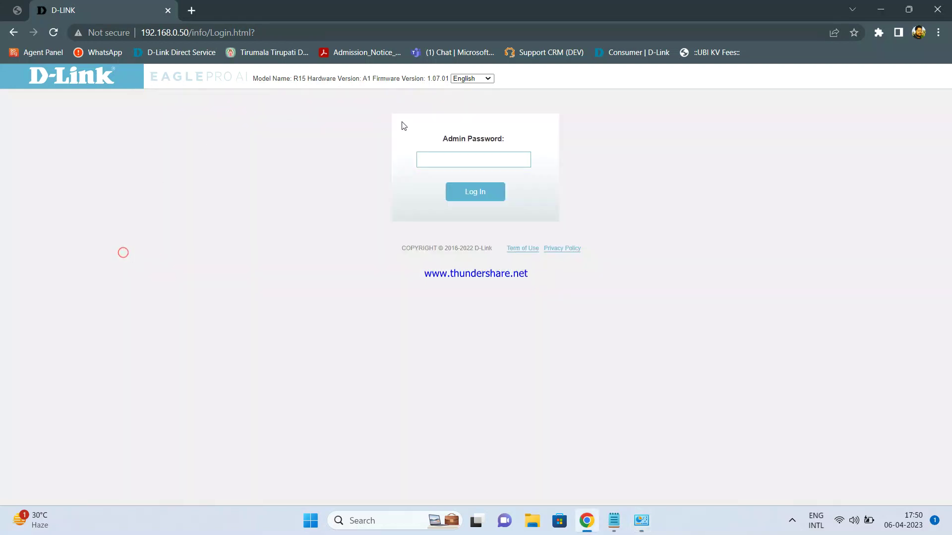
pyautogui.click(433, 160)
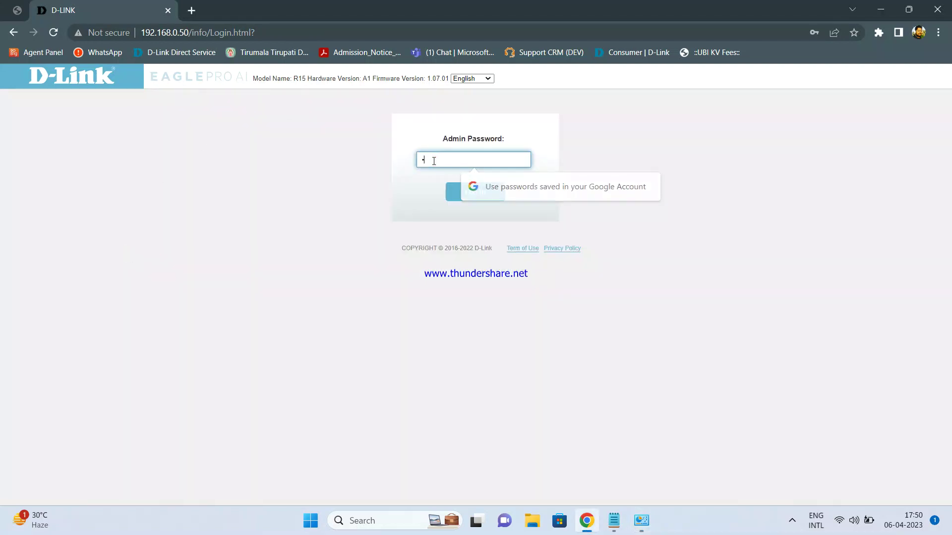
pyautogui.write('admin')
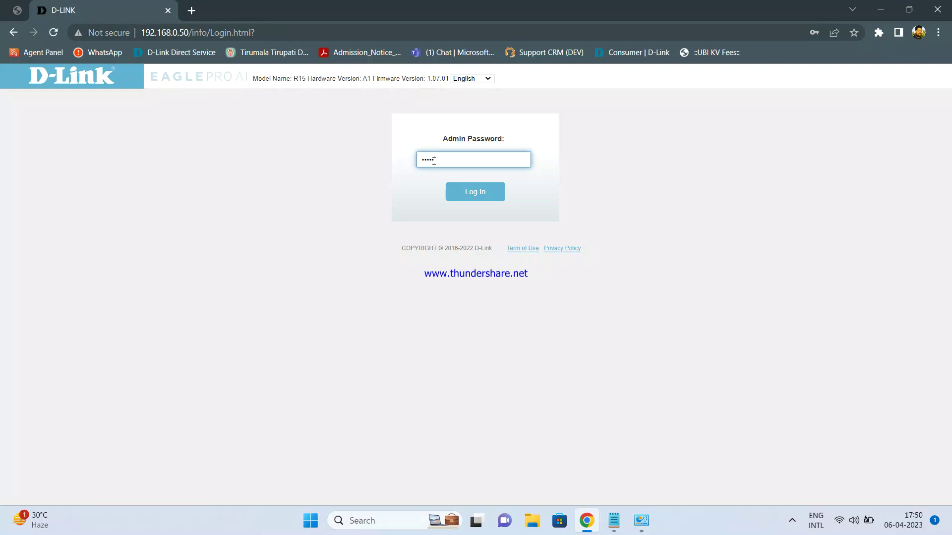
pyautogui.write('123')
pyautogui.press('Return')
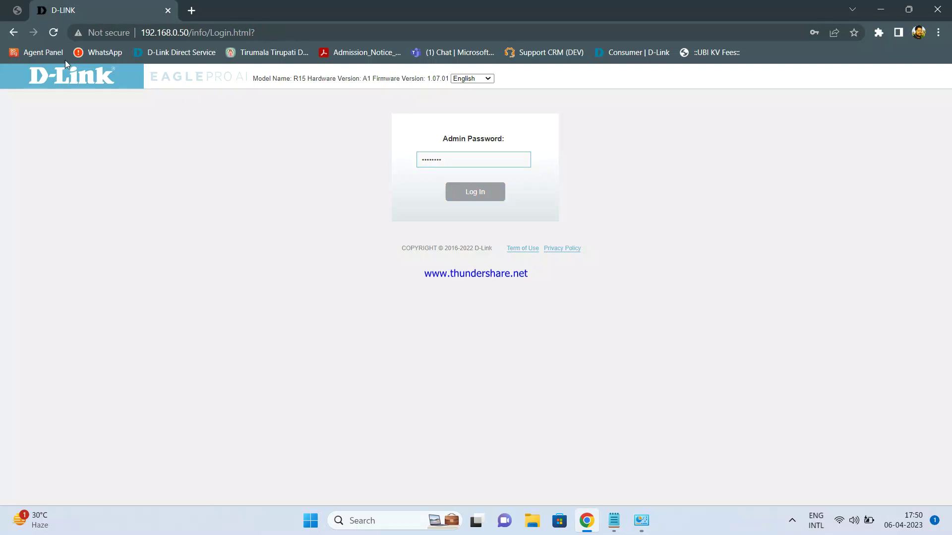
pyautogui.click(53, 32)
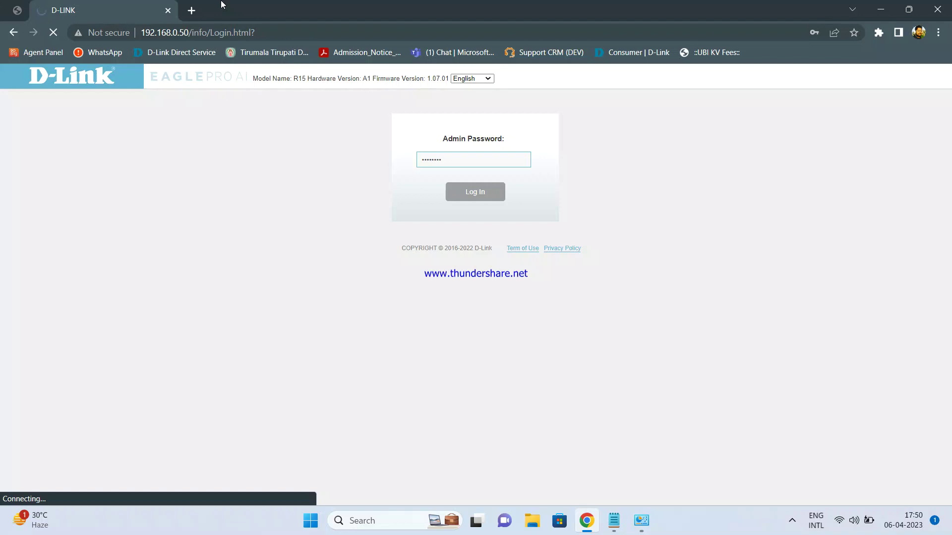
pyautogui.click(15, 33)
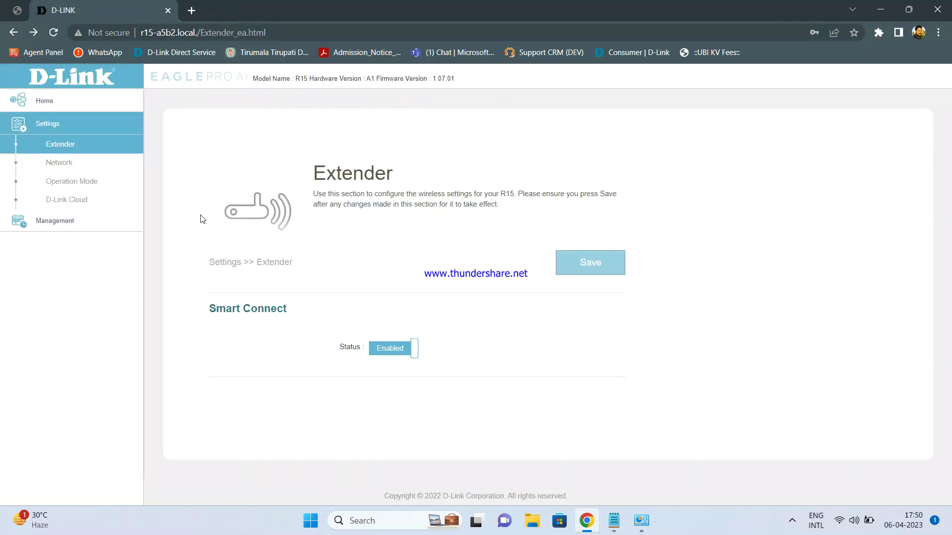
# Step: Log in again with the admin password and dismiss Chrome's password warning to reach the Home page
pyautogui.click(63, 163)
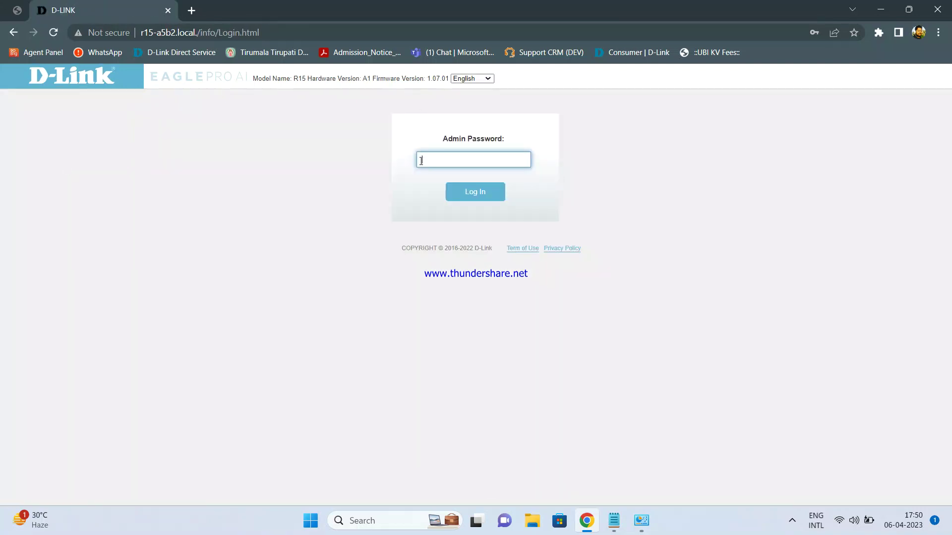
pyautogui.write('•••••••')
pyautogui.press('Return')
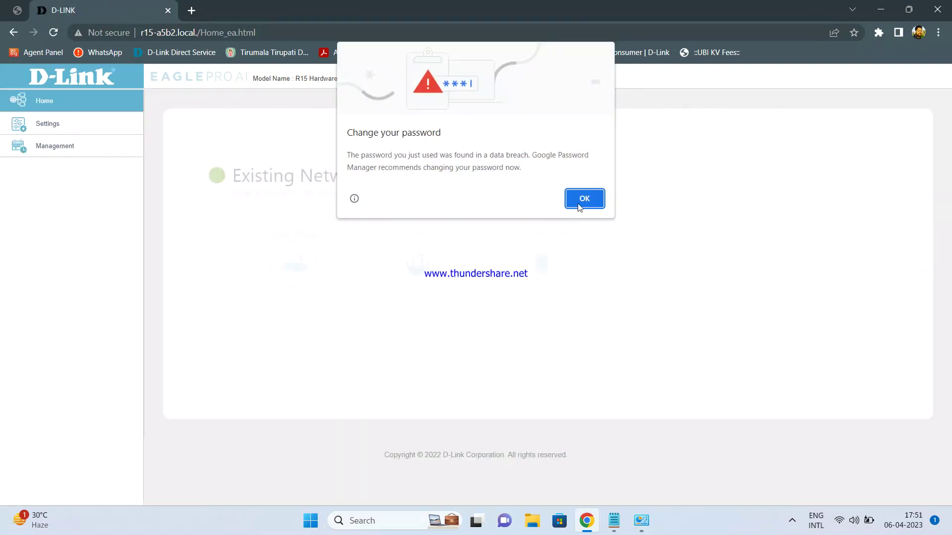
pyautogui.click(581, 199)
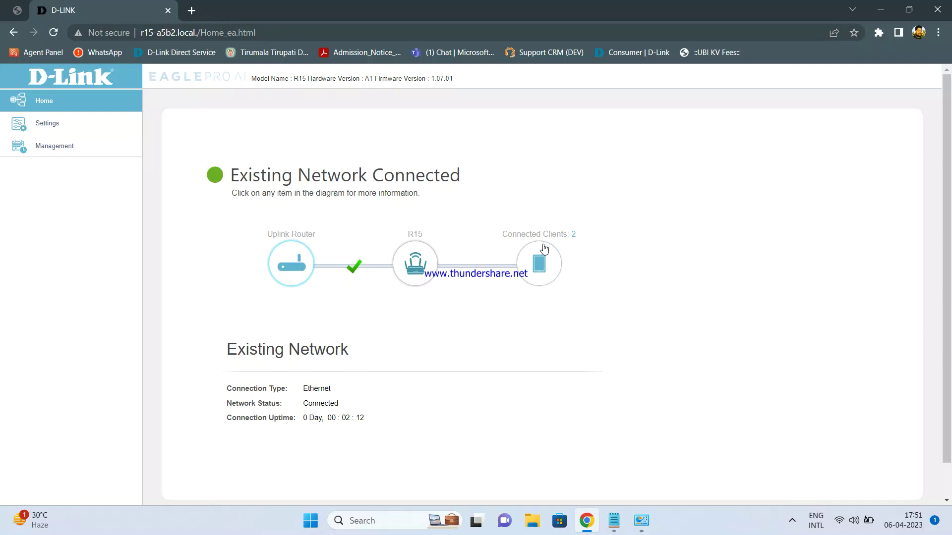
# Step: In Settings > Network advanced IPv4 options, change My Internet Connection from Dynamic IP (DHCP) to Static IP
pyautogui.click(70, 130)
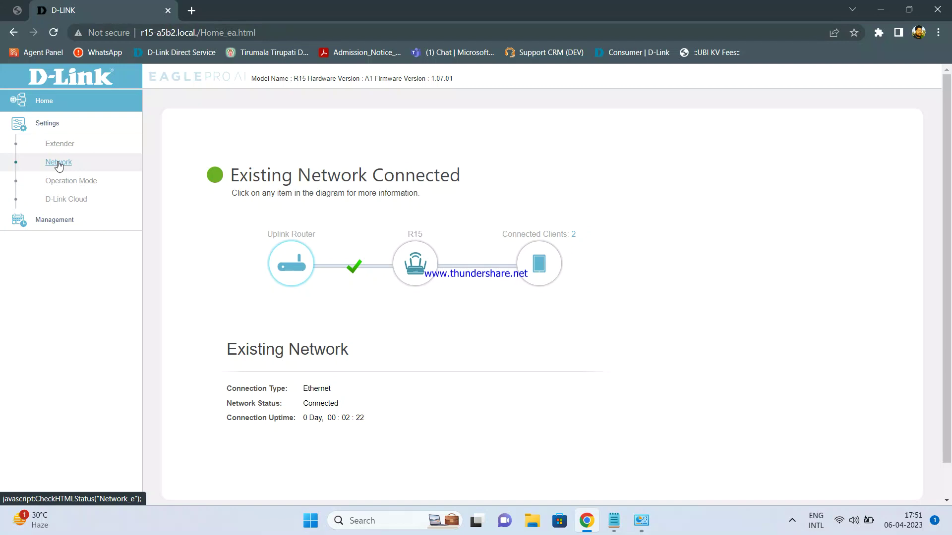
pyautogui.click(58, 163)
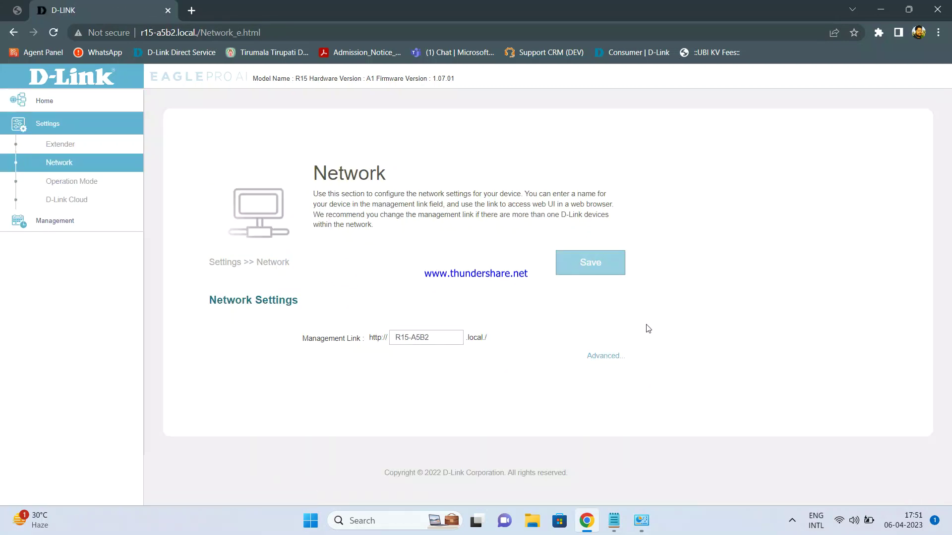
pyautogui.click(612, 357)
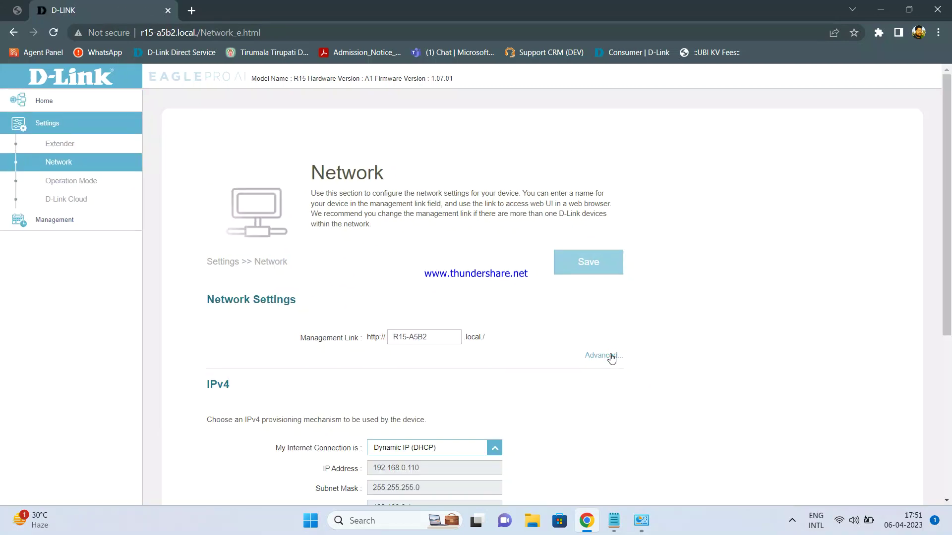
pyautogui.scroll(-2, 572, 331)
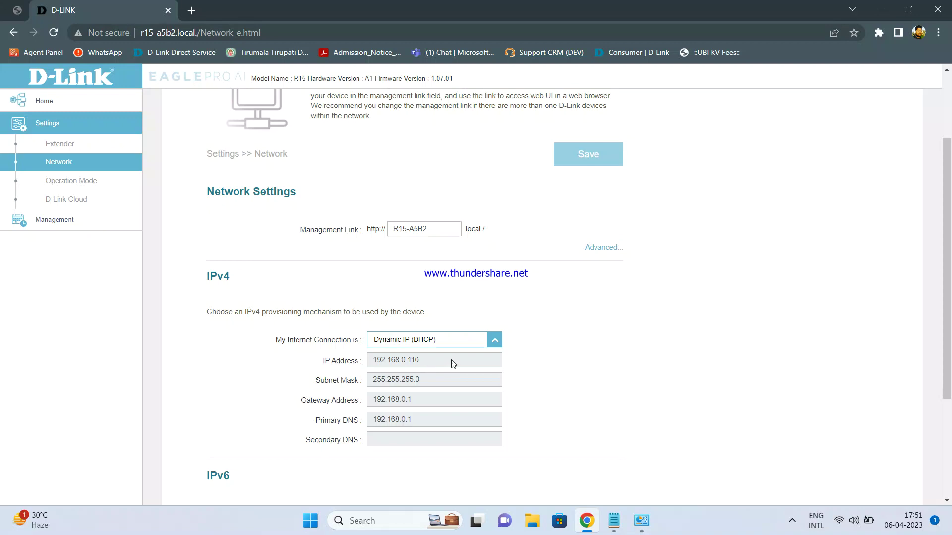
pyautogui.click(483, 335)
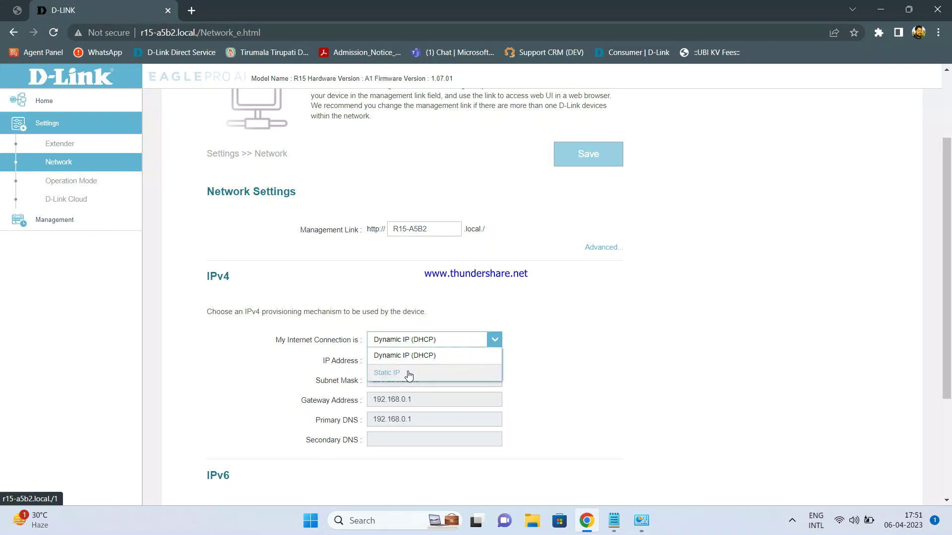
pyautogui.click(435, 372)
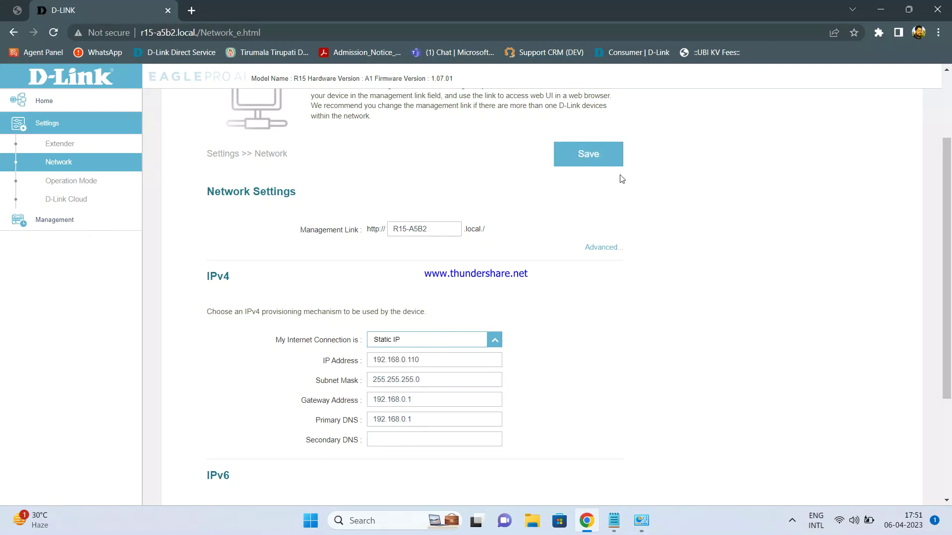
# Step: Save the Static IP settings (192.168.0.110, gateway 192.168.0.1) and confirm once the countdown finishes
pyautogui.click(594, 158)
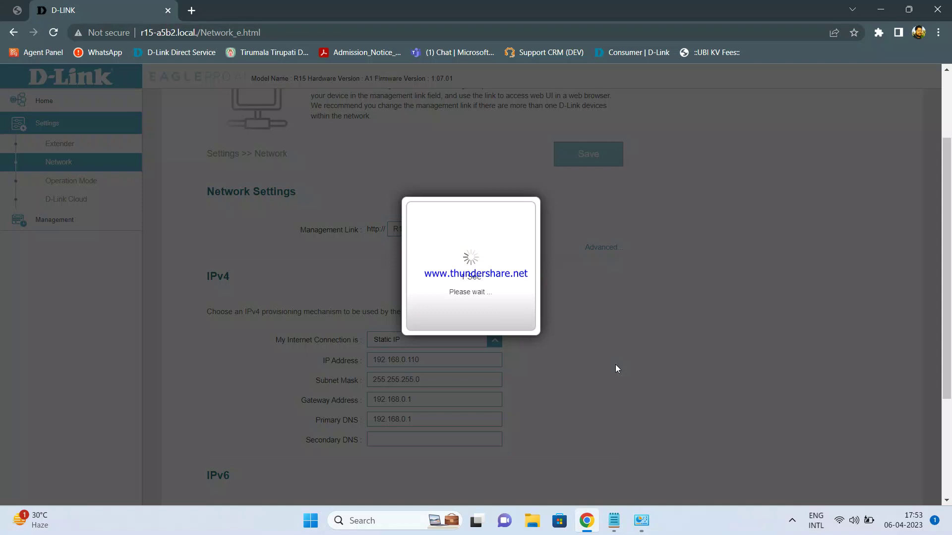
pyautogui.click(495, 321)
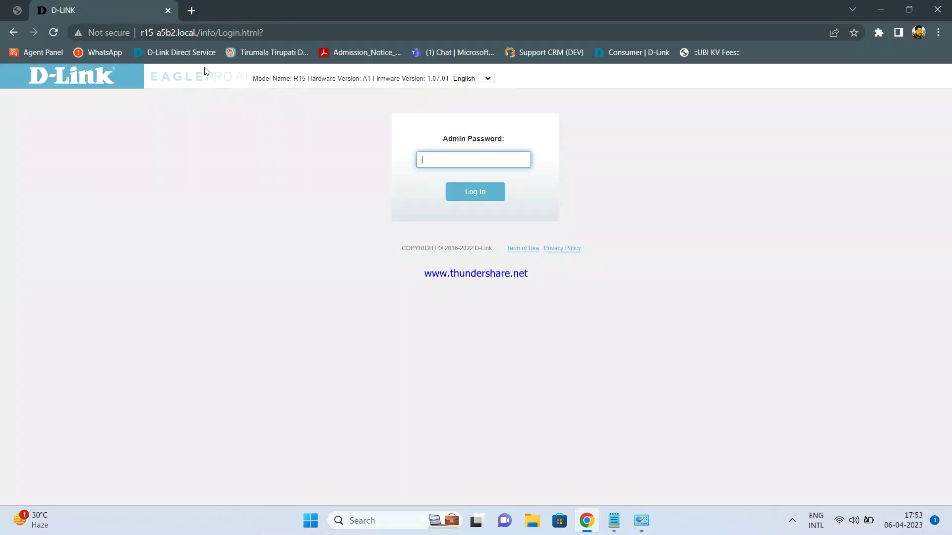
# Step: Open the R15's login page at 192.168.0.110 in a new tab
pyautogui.click(191, 11)
pyautogui.write('1')
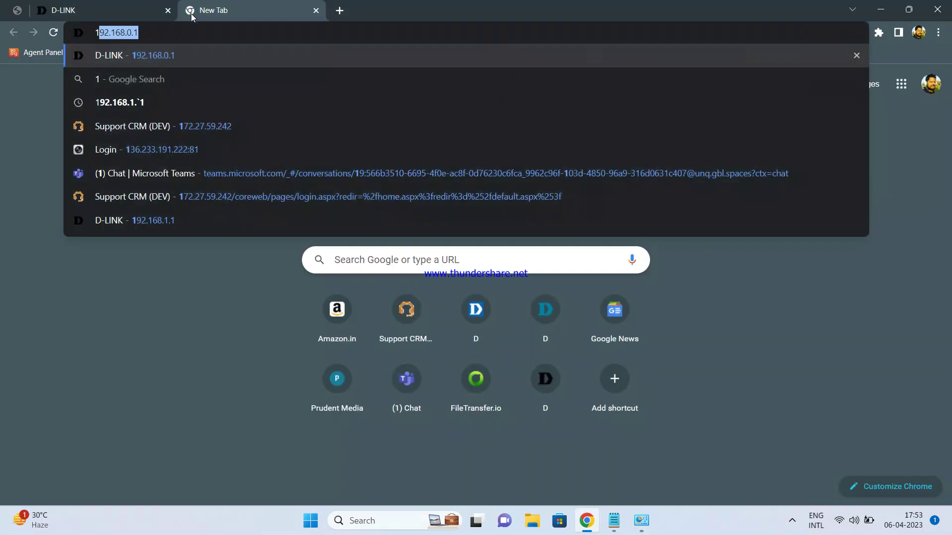
pyautogui.write('92.168')
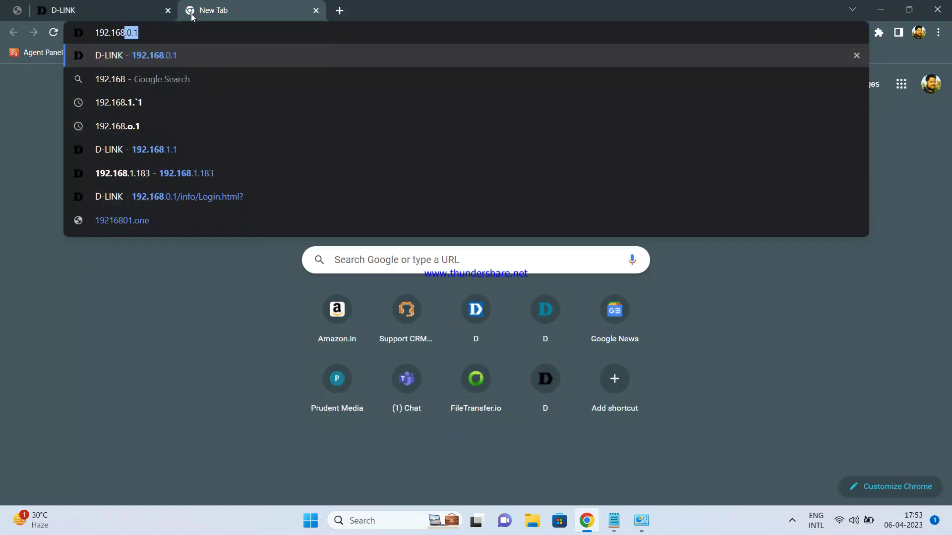
pyautogui.write('.0.110')
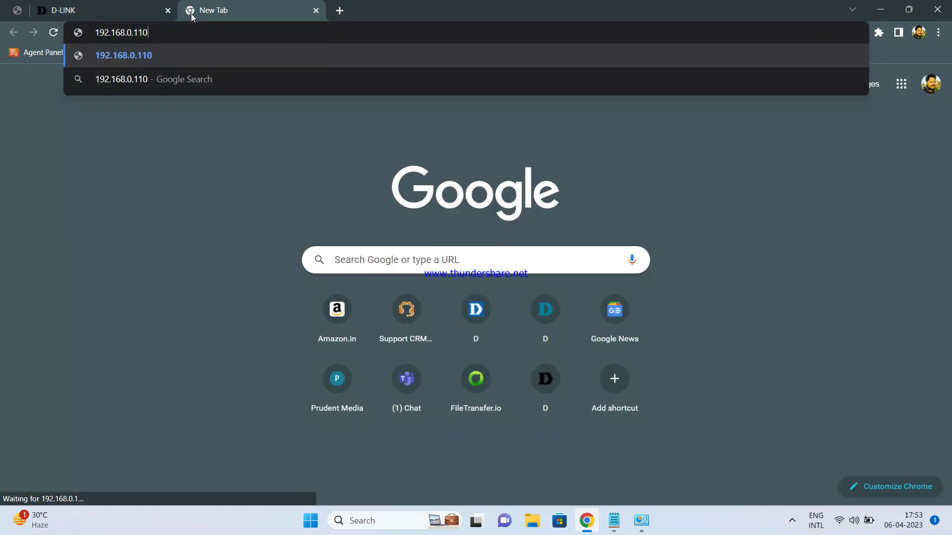
pyautogui.press('Return')
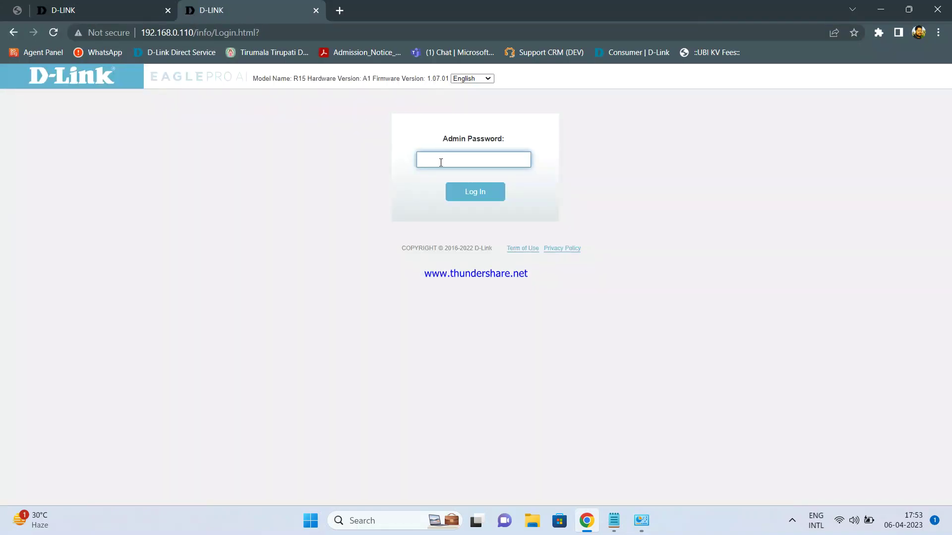
# Step: Open the DIR-825 main router's login page at 192.168.0.1 in another tab and compare both tabs
pyautogui.click(340, 10)
pyautogui.write('192.')
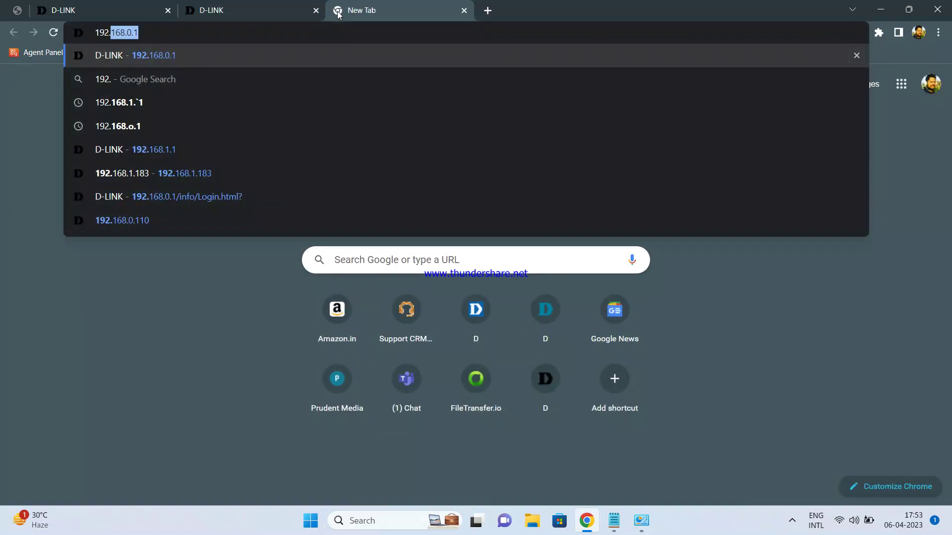
pyautogui.press('Return')
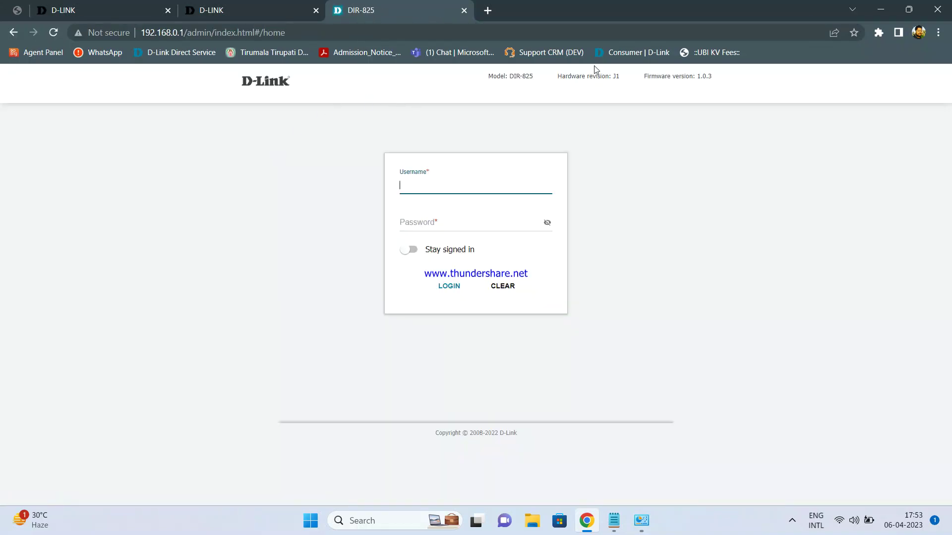
pyautogui.click(269, 6)
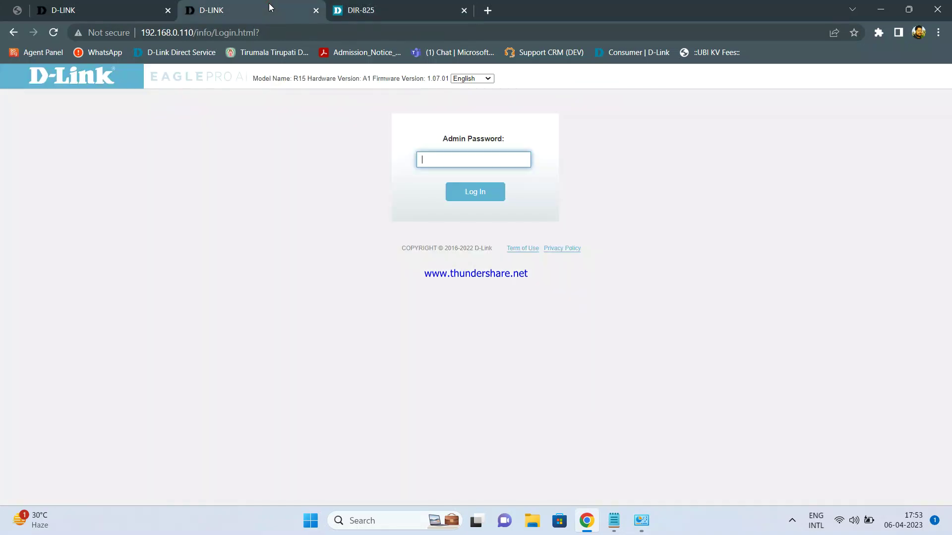
pyautogui.click(391, 6)
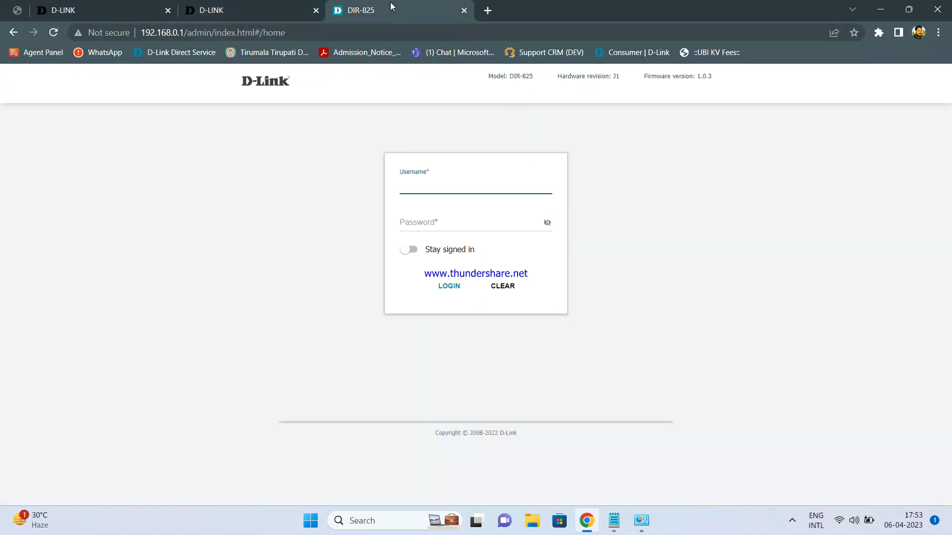
# Step: Bring the R15 admin login page at 192.168.0.110 back to the front
pyautogui.click(268, 5)
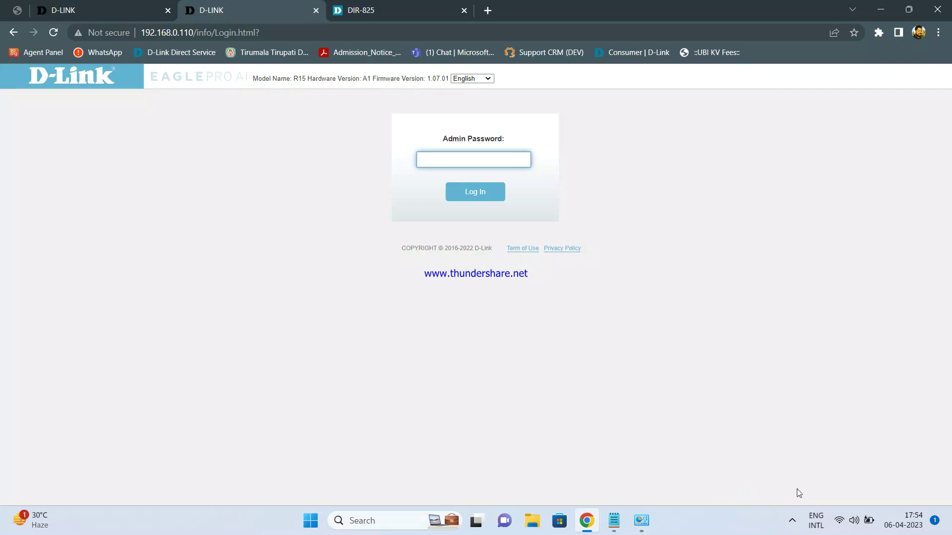
pyautogui.click(792, 523)
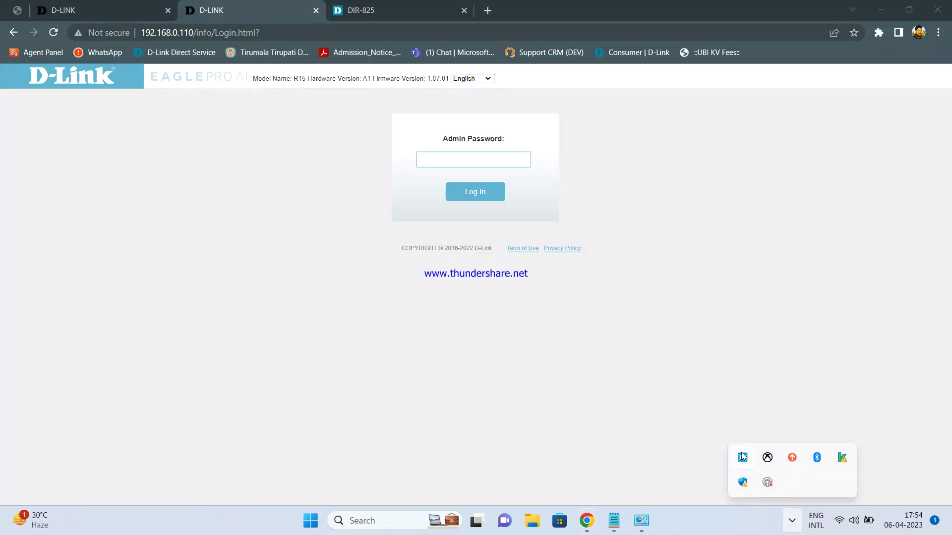
pyautogui.rightClick(742, 454)
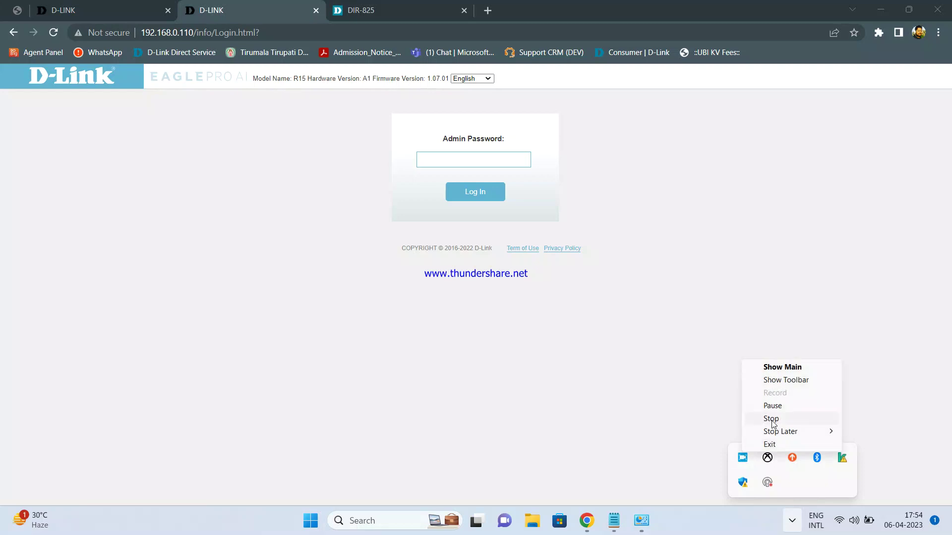